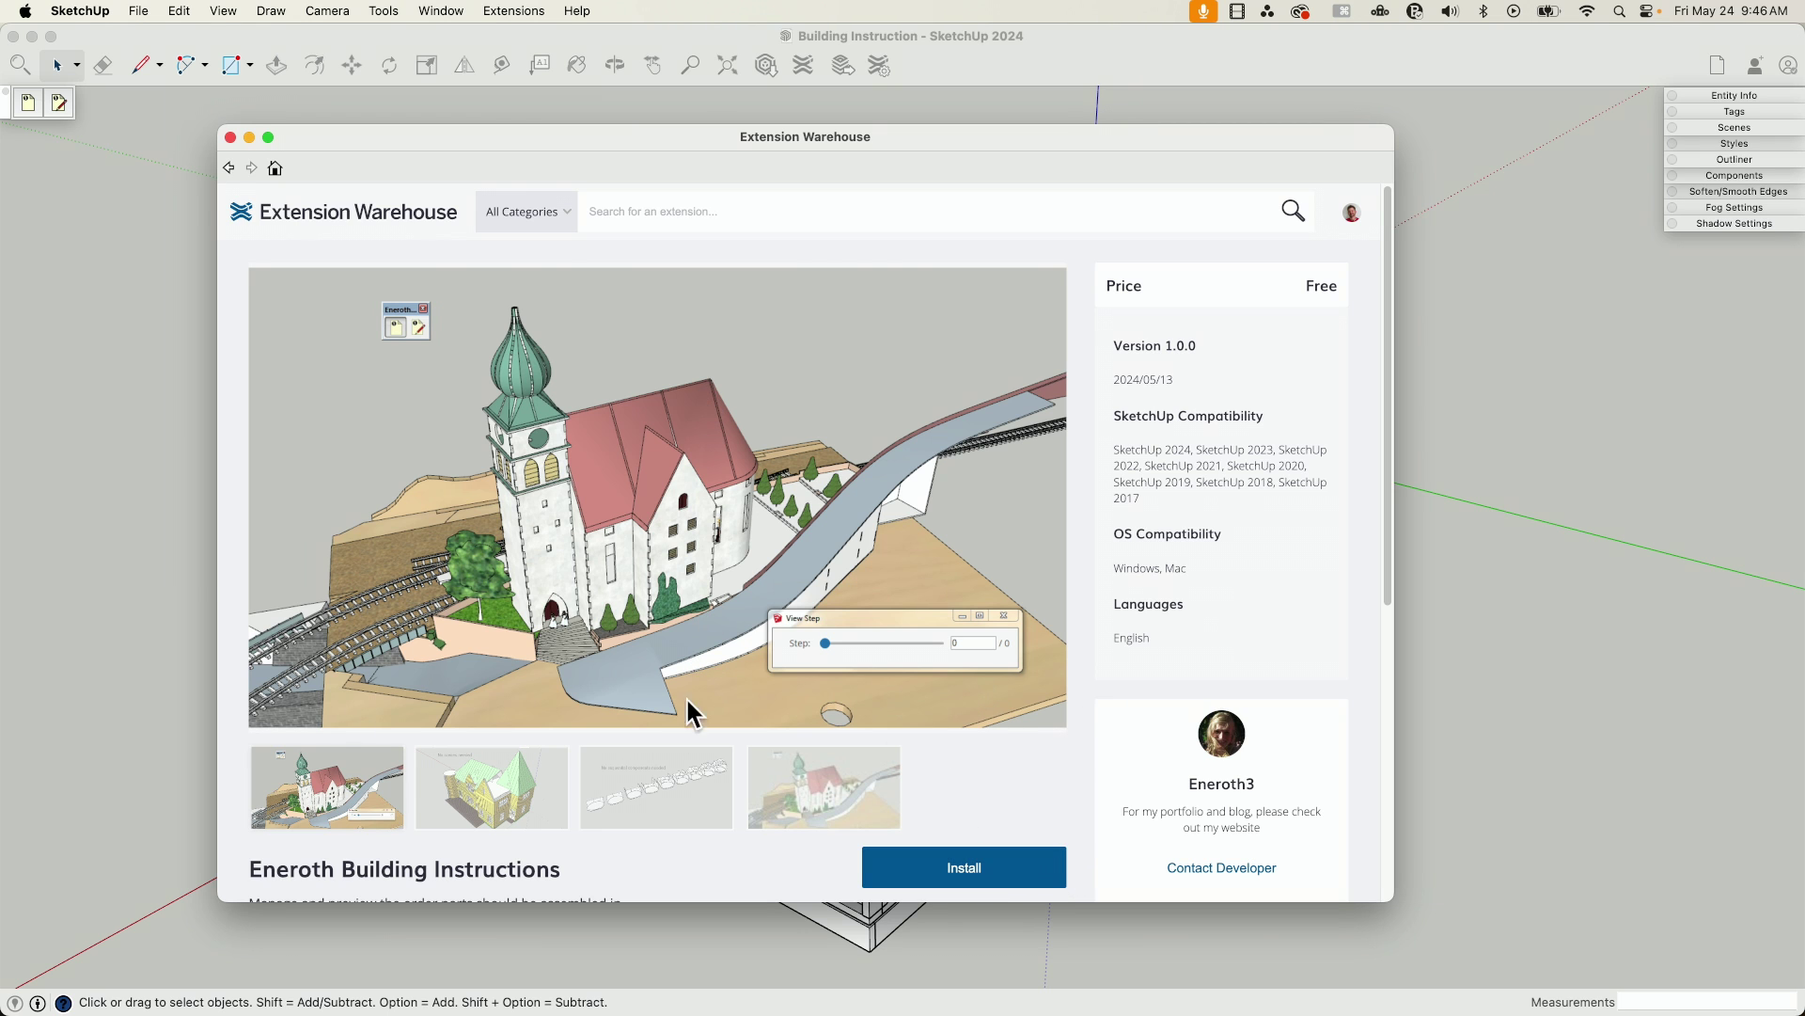
Close the Extension Warehouse window and look over the commands of the Eneroth Building Instructions extension.
left_click(230, 137)
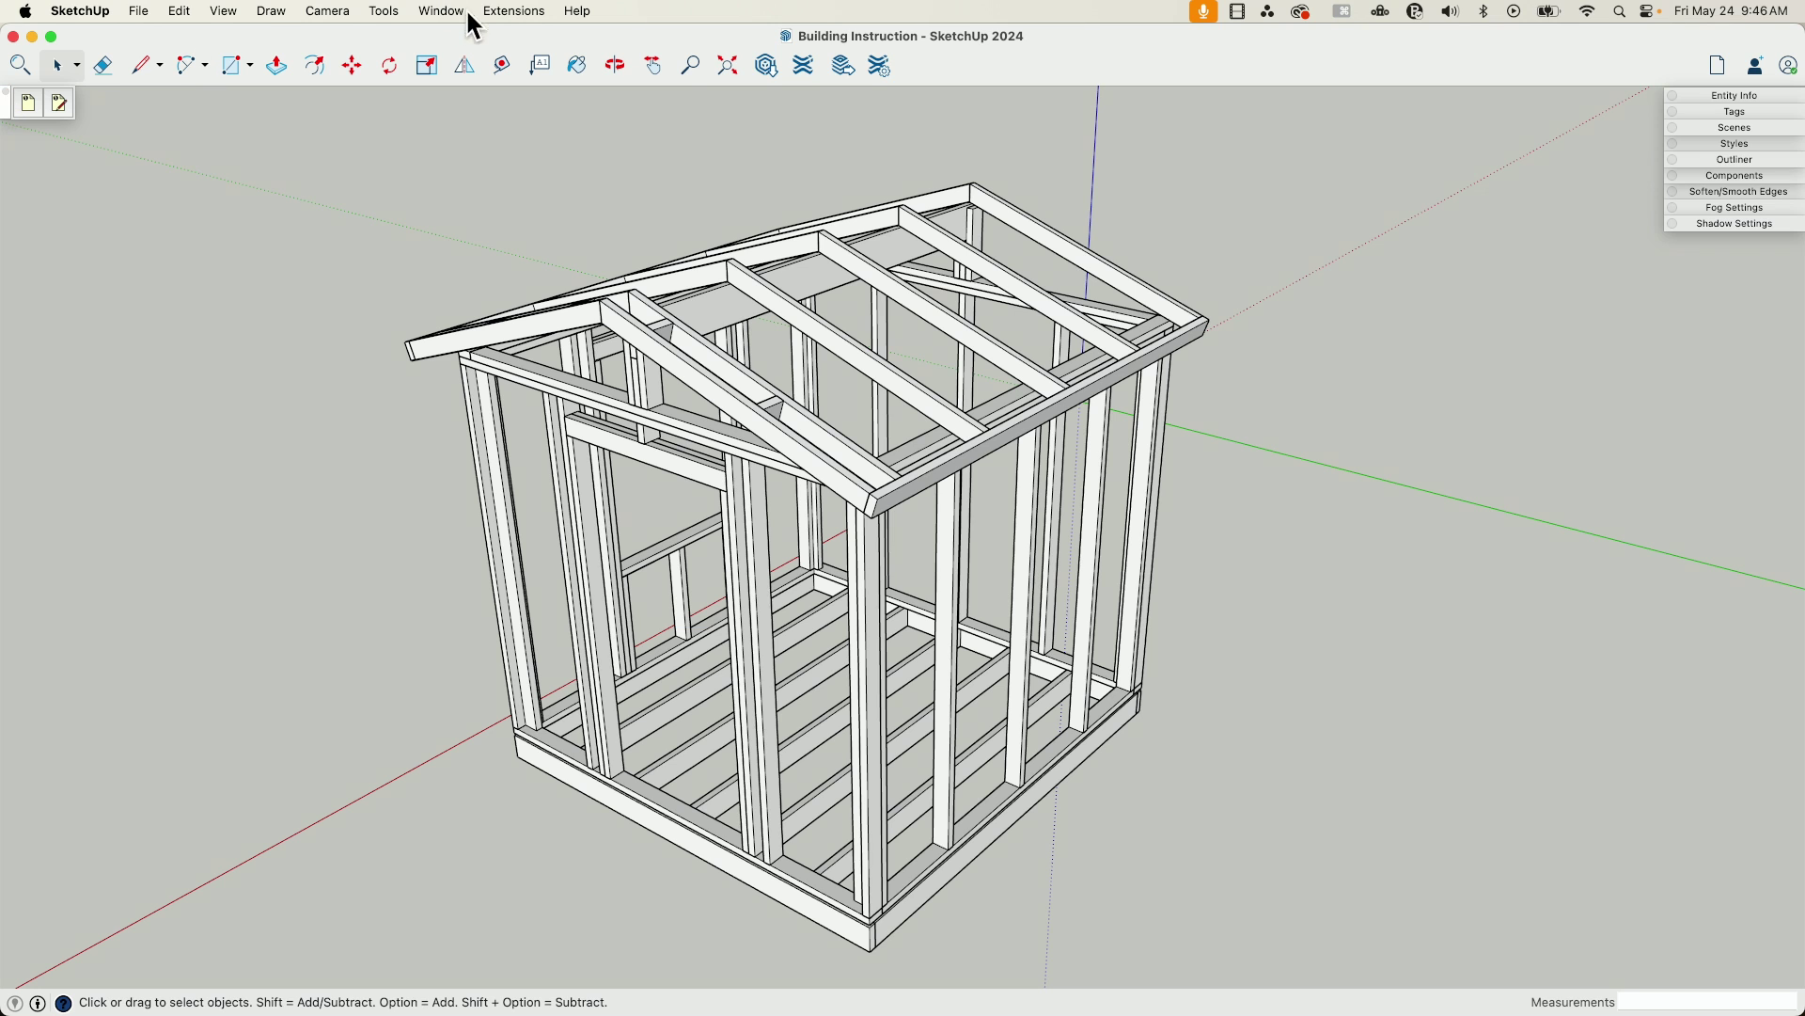
left_click(533, 14)
mouse_move(587, 173)
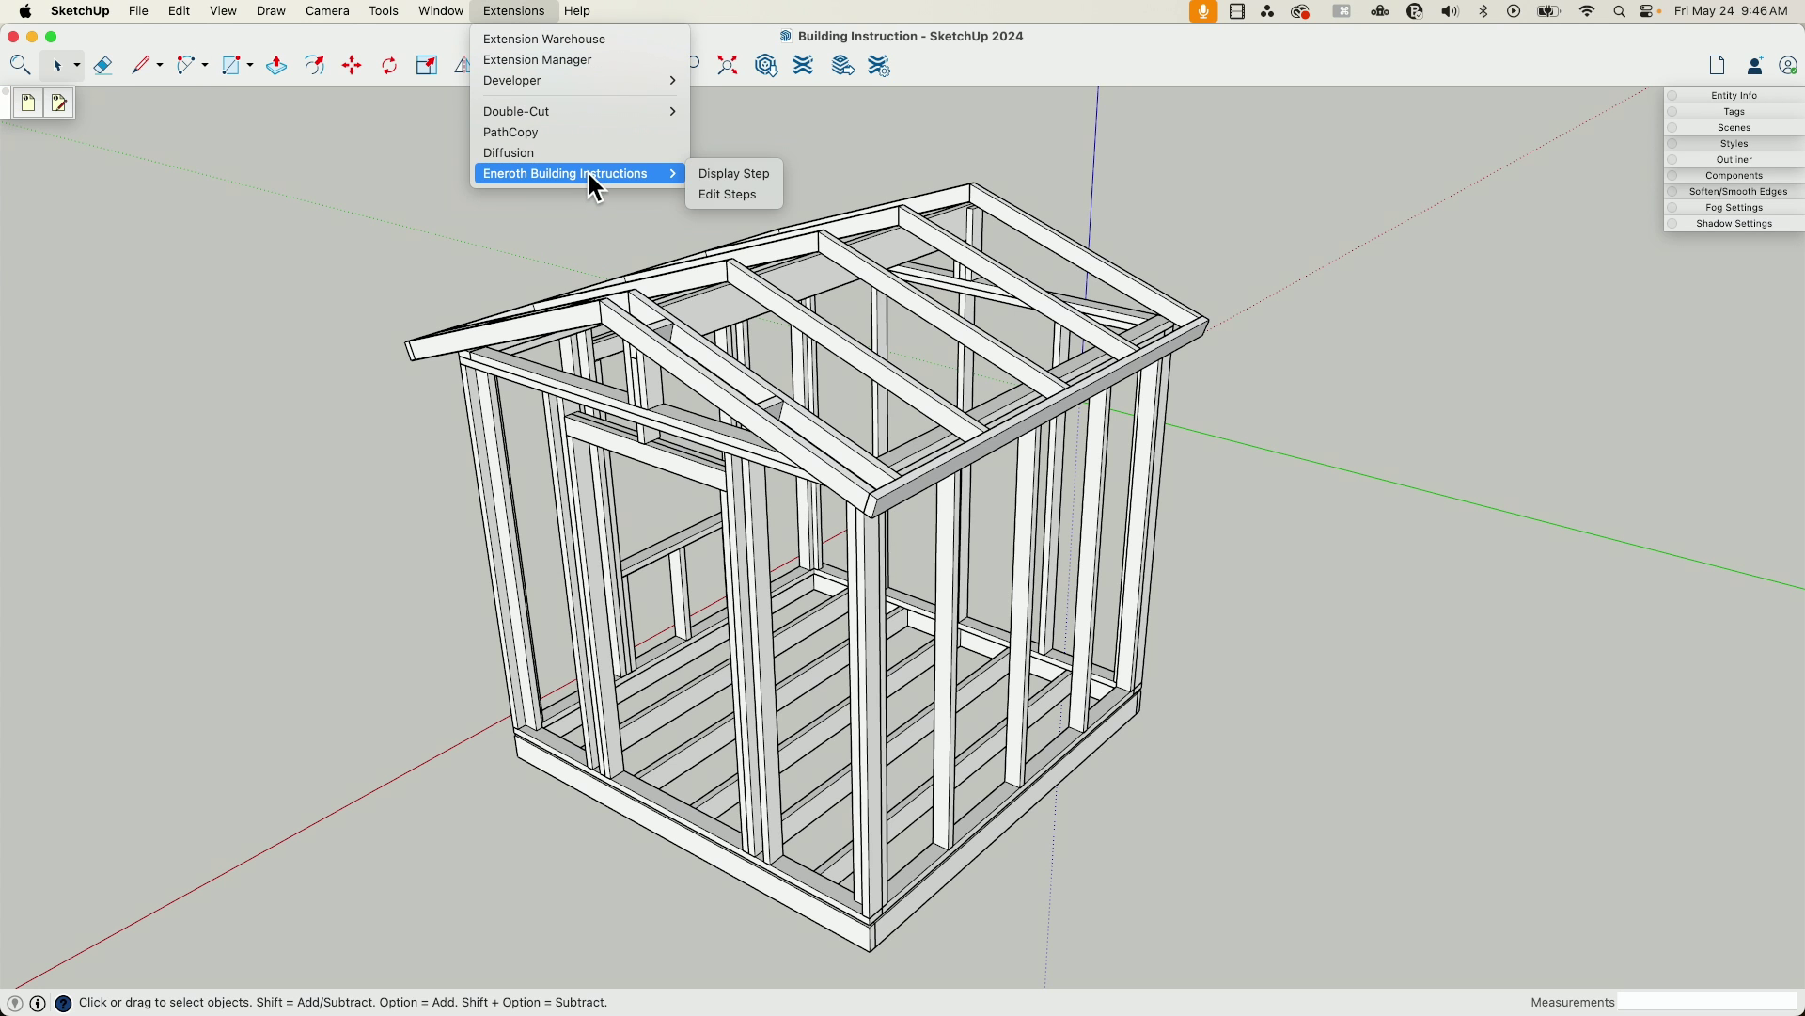
left_click(168, 182)
middle_click_drag(919, 671, 1018, 597)
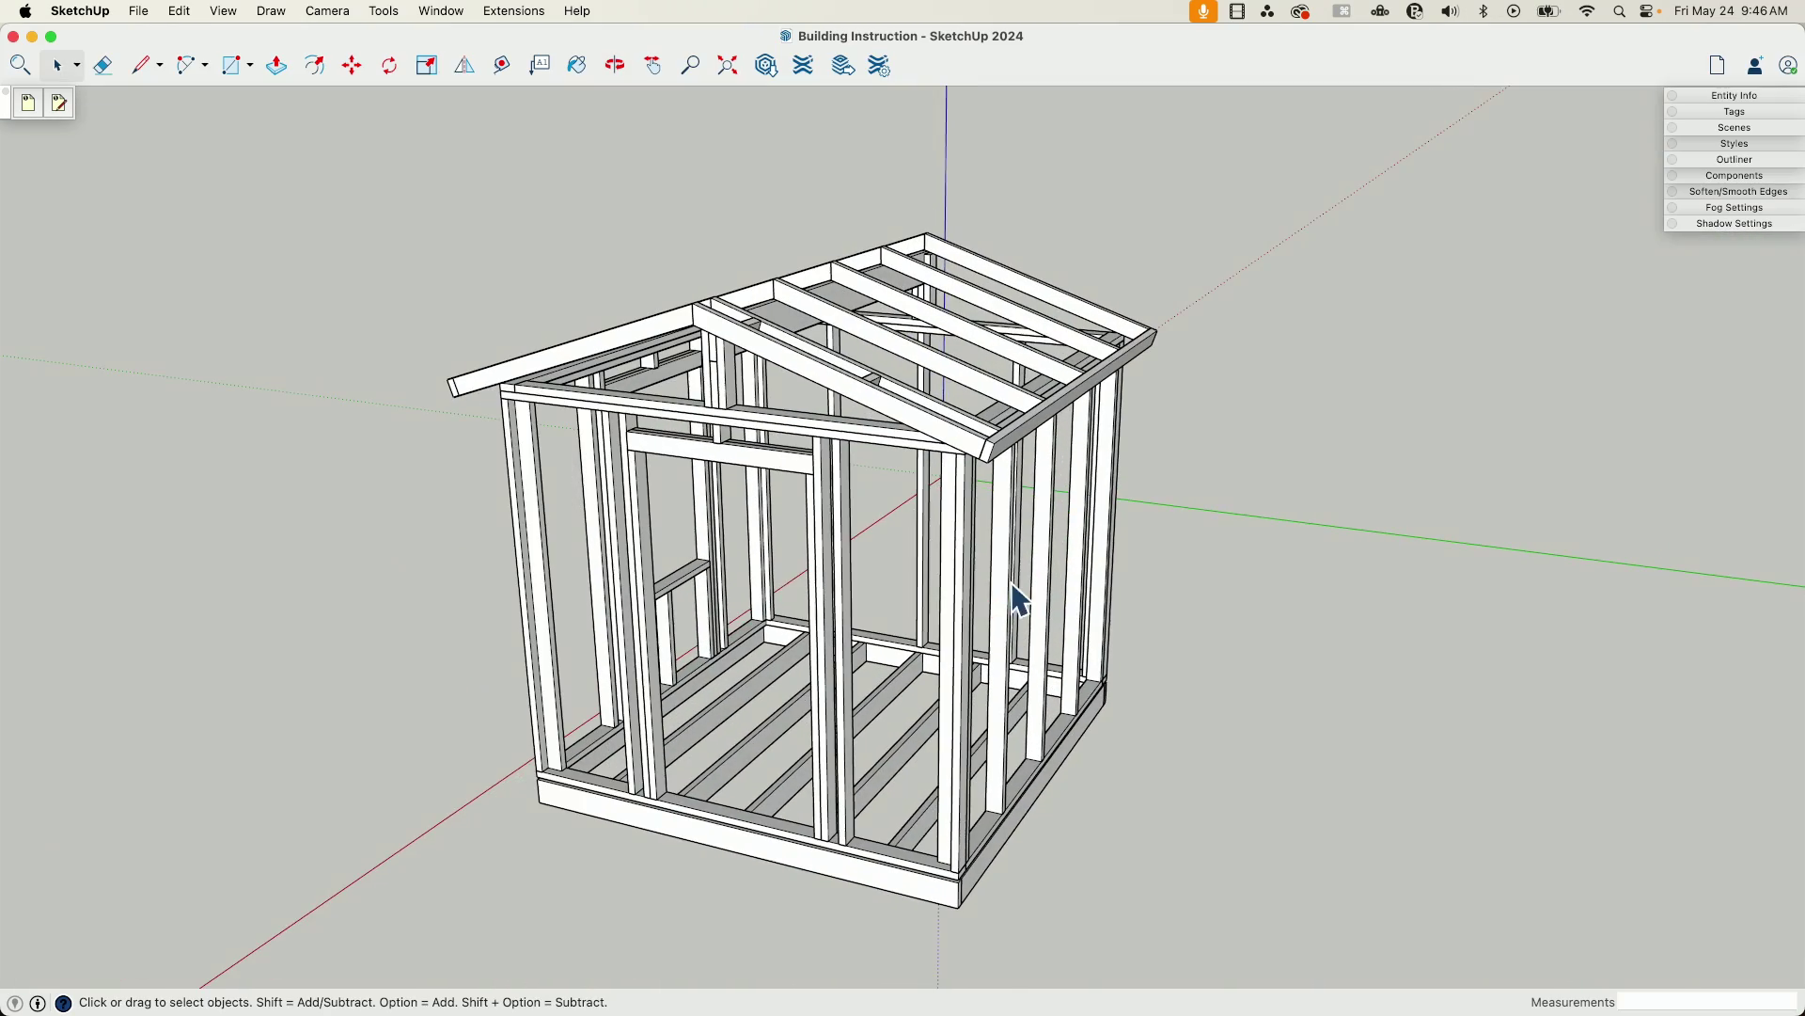
Open the View Step dialog and run the shed's build sequence from step 0 through step 86.
left_click(27, 102)
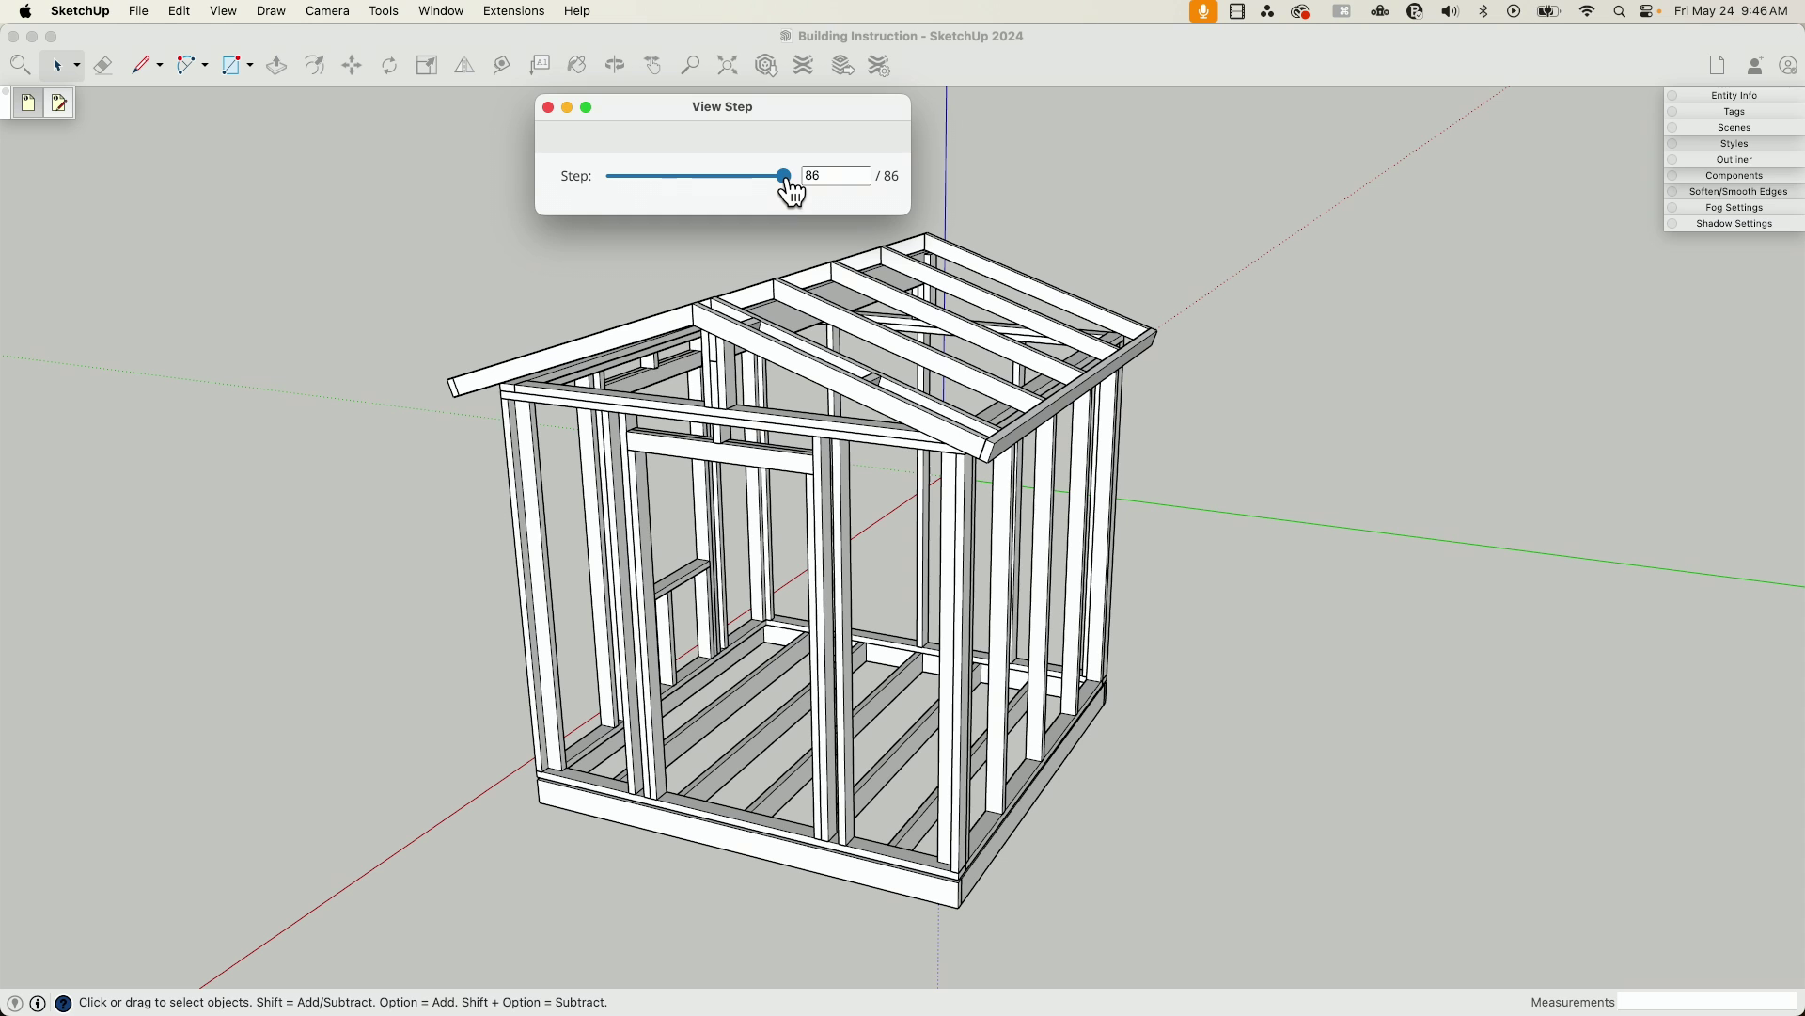
left_click_drag(792, 188, 598, 194)
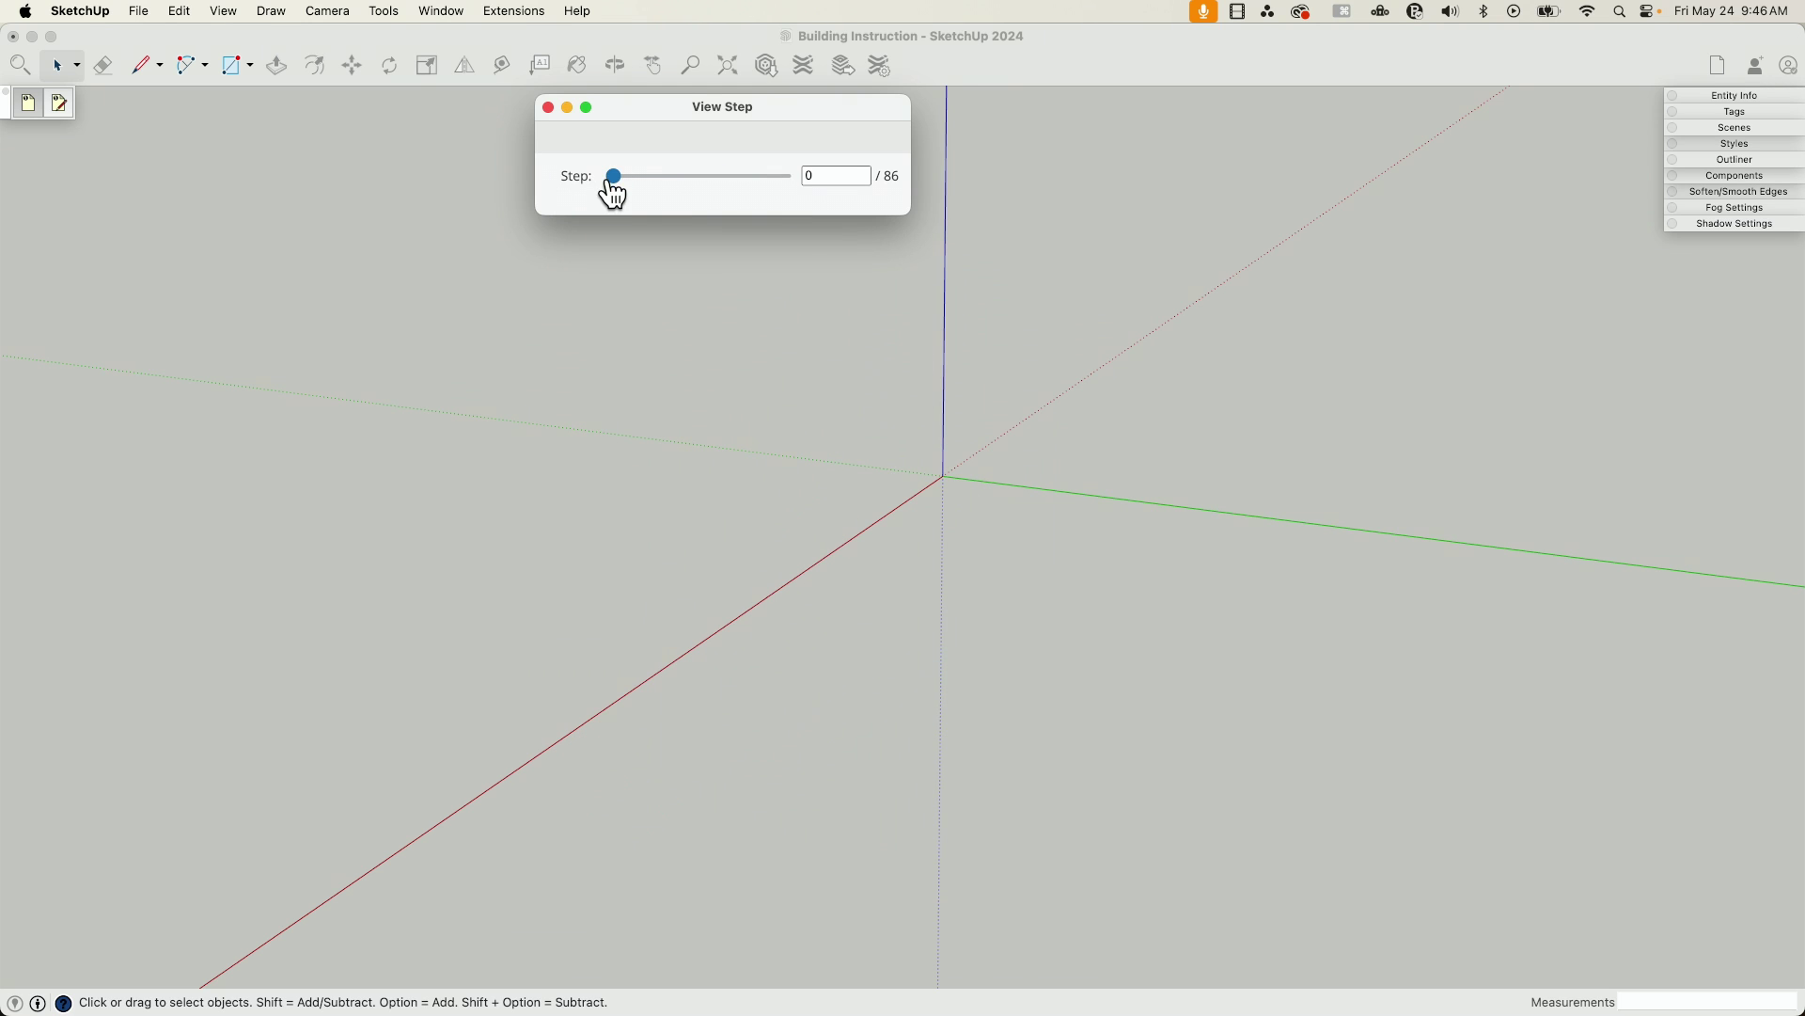
left_click_drag(618, 193, 792, 196)
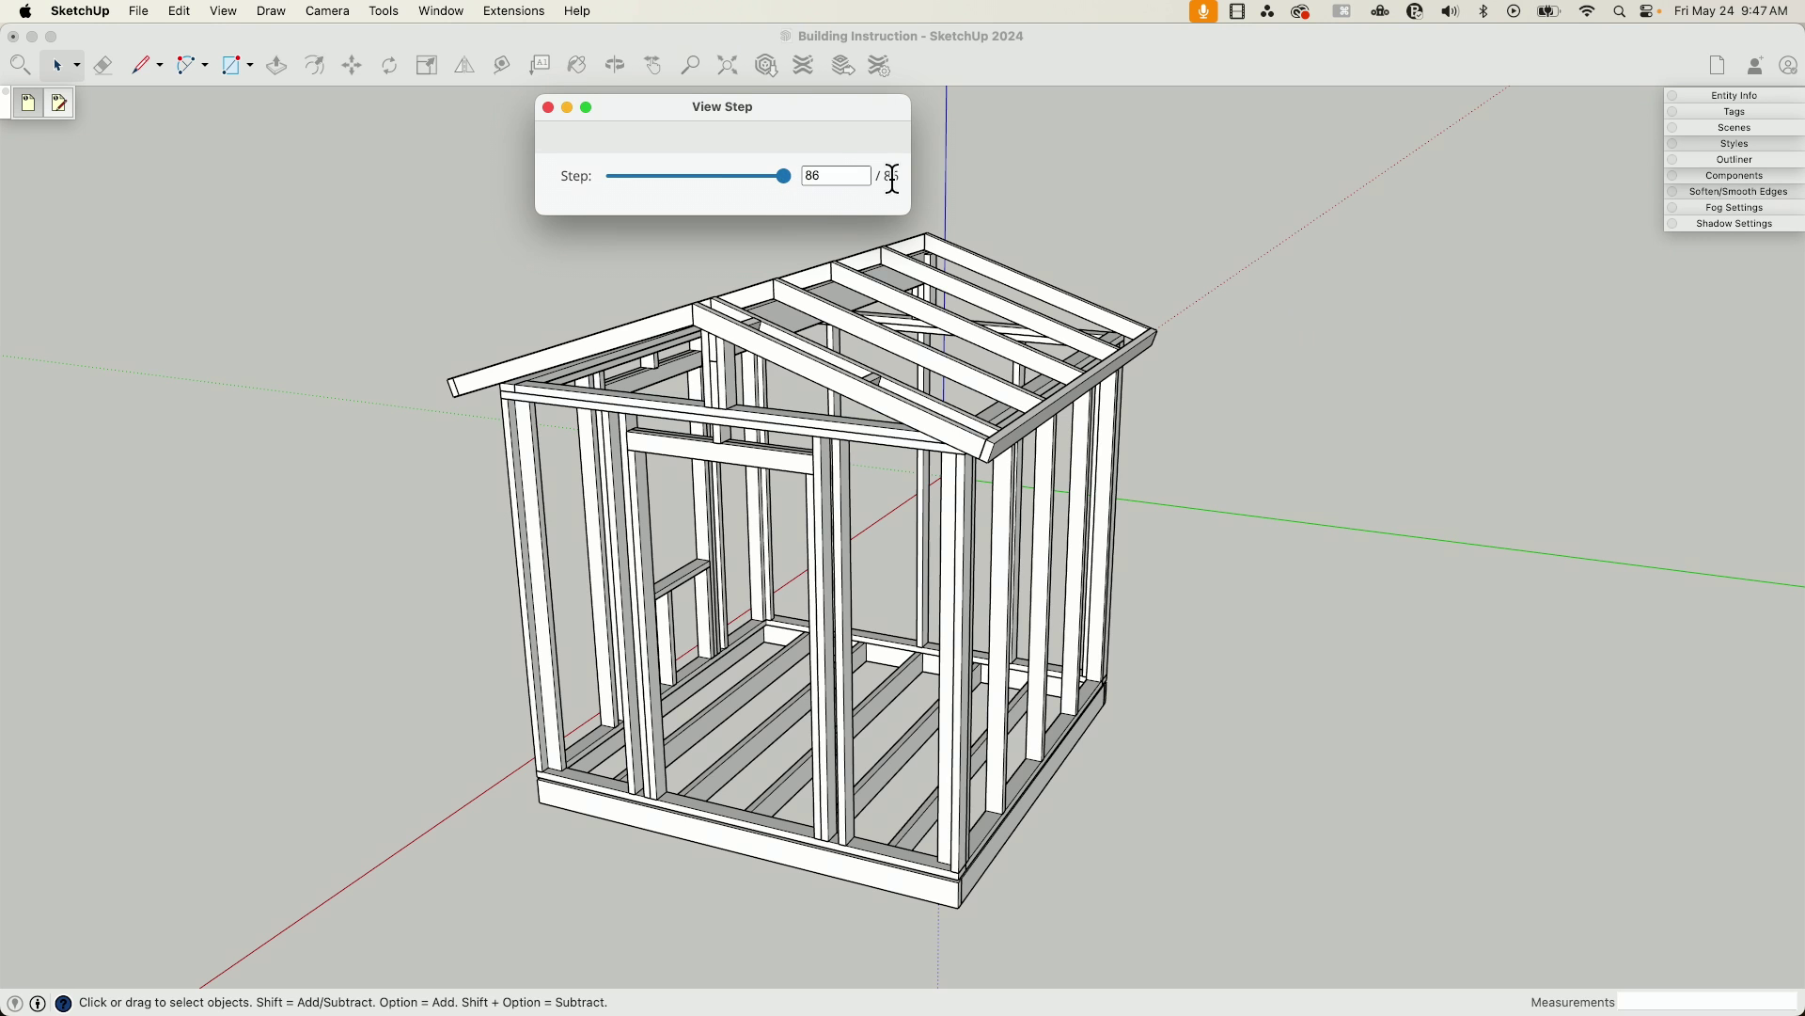
left_click_drag(785, 179, 790, 182)
Enter the front wall's framing and select its lower top plate above the door opening.
left_click(775, 420)
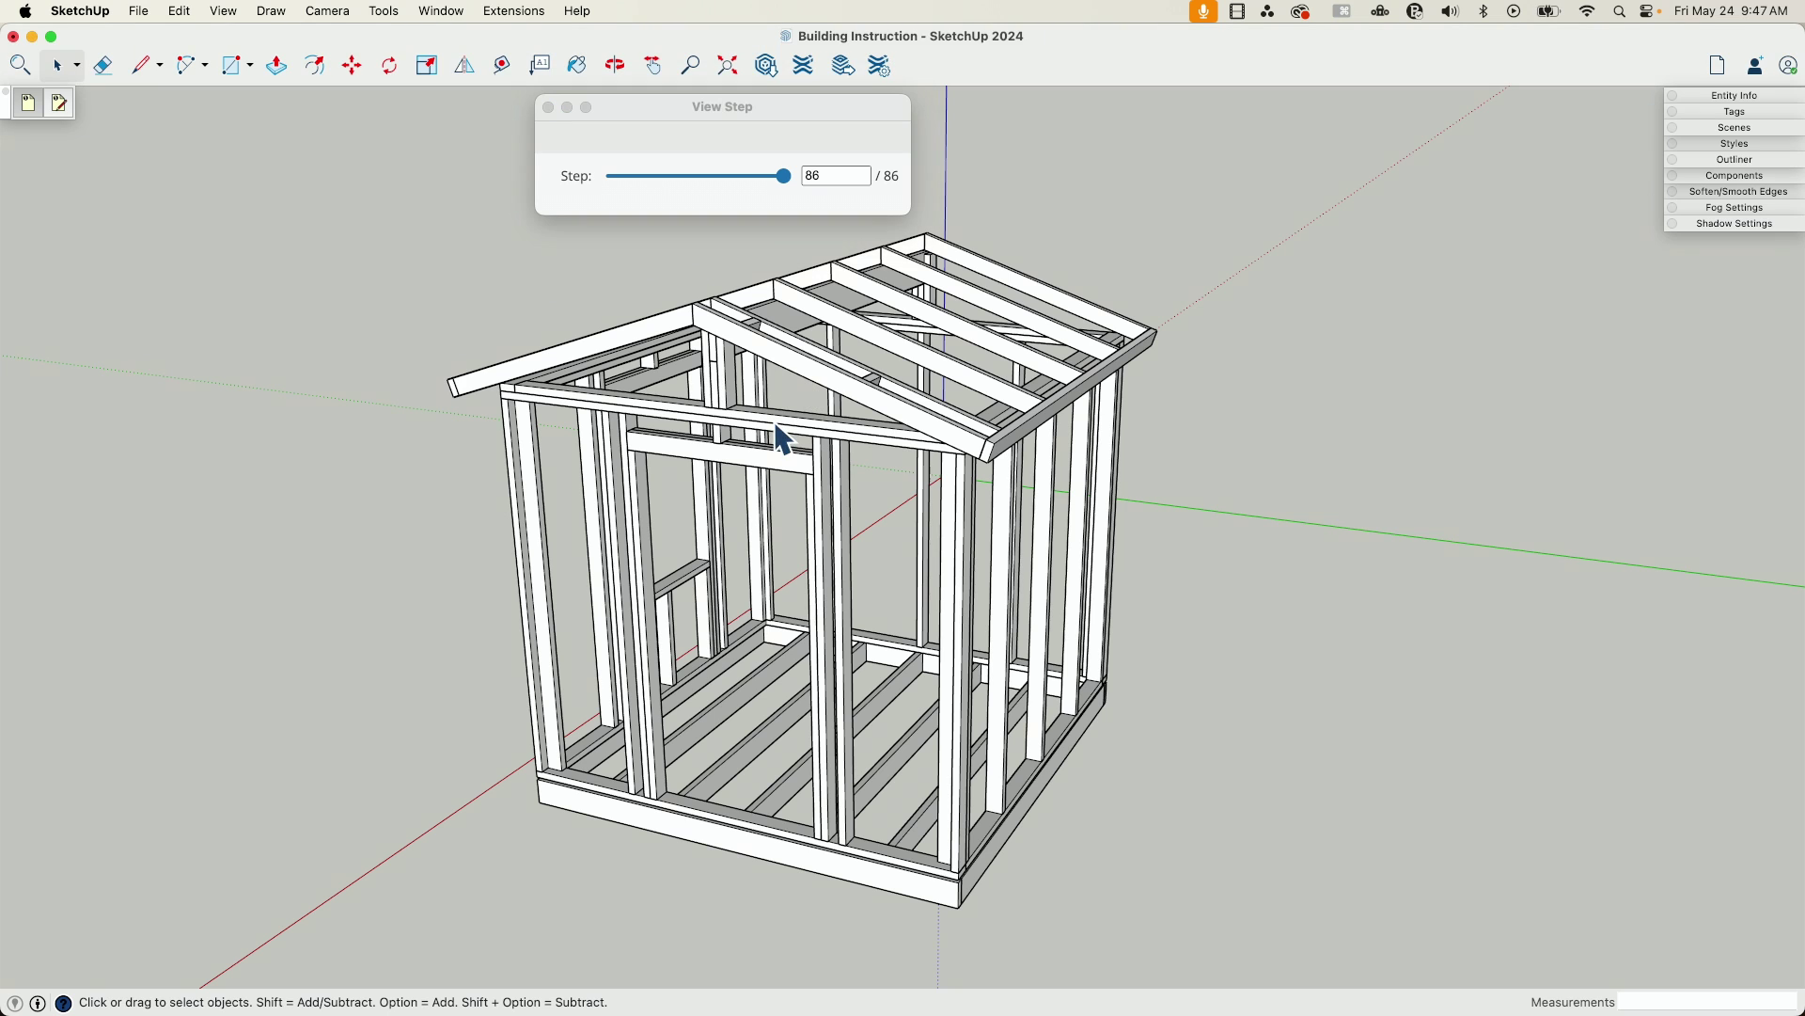
left_click(776, 426)
left_click(779, 431)
Switch to the Building Instruction 2 model and select its roof, wall and floor groups in turn to check the grouping.
left_click(685, 47)
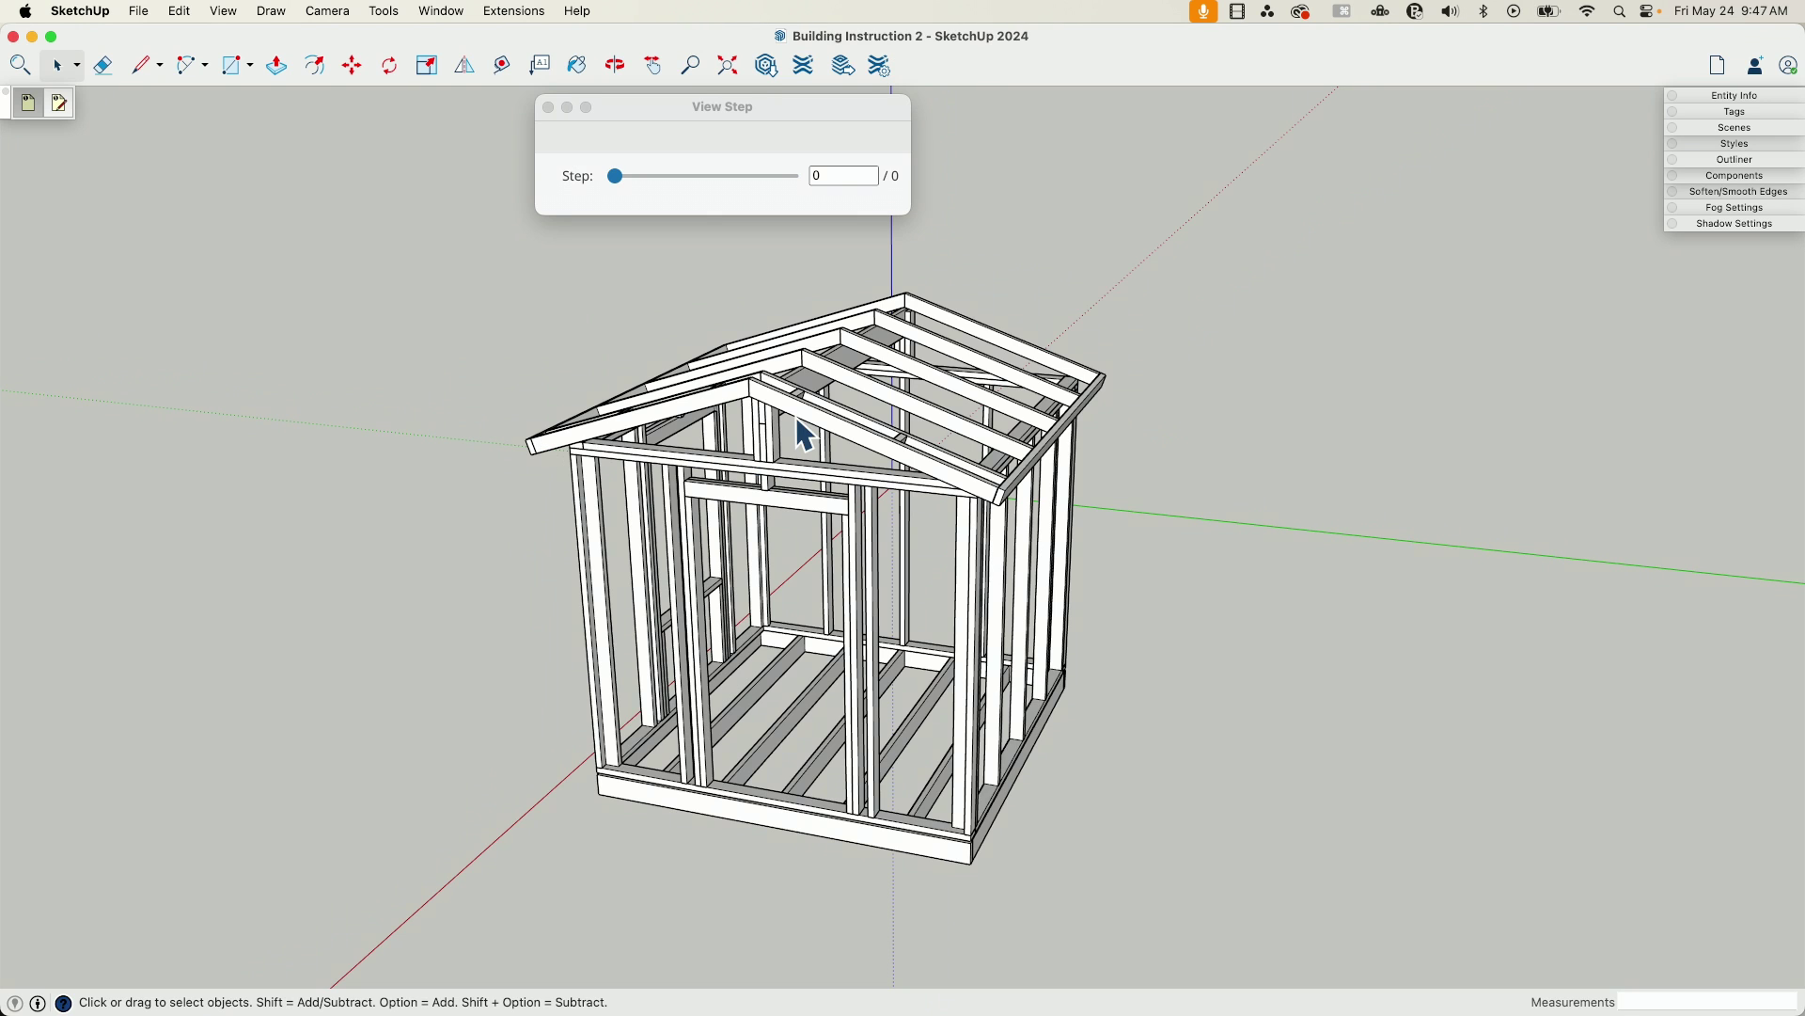
left_click(796, 416)
left_click(608, 576)
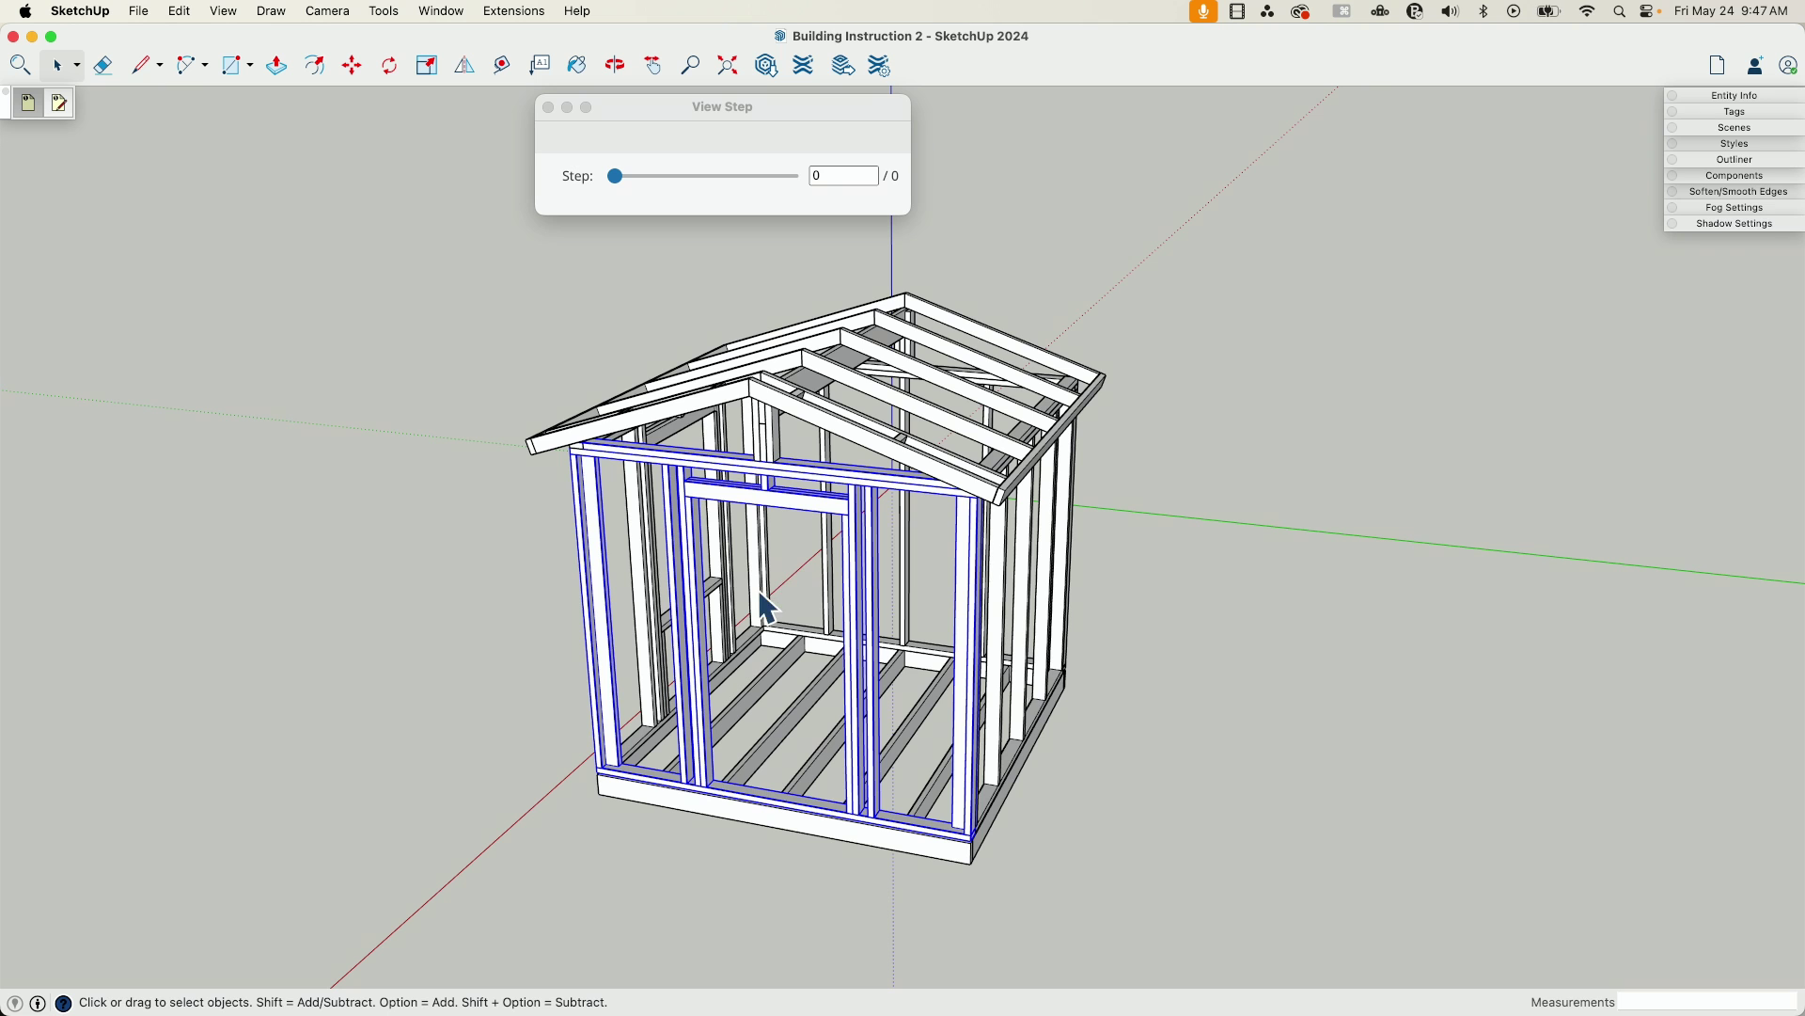
left_click(812, 641)
left_click(762, 758)
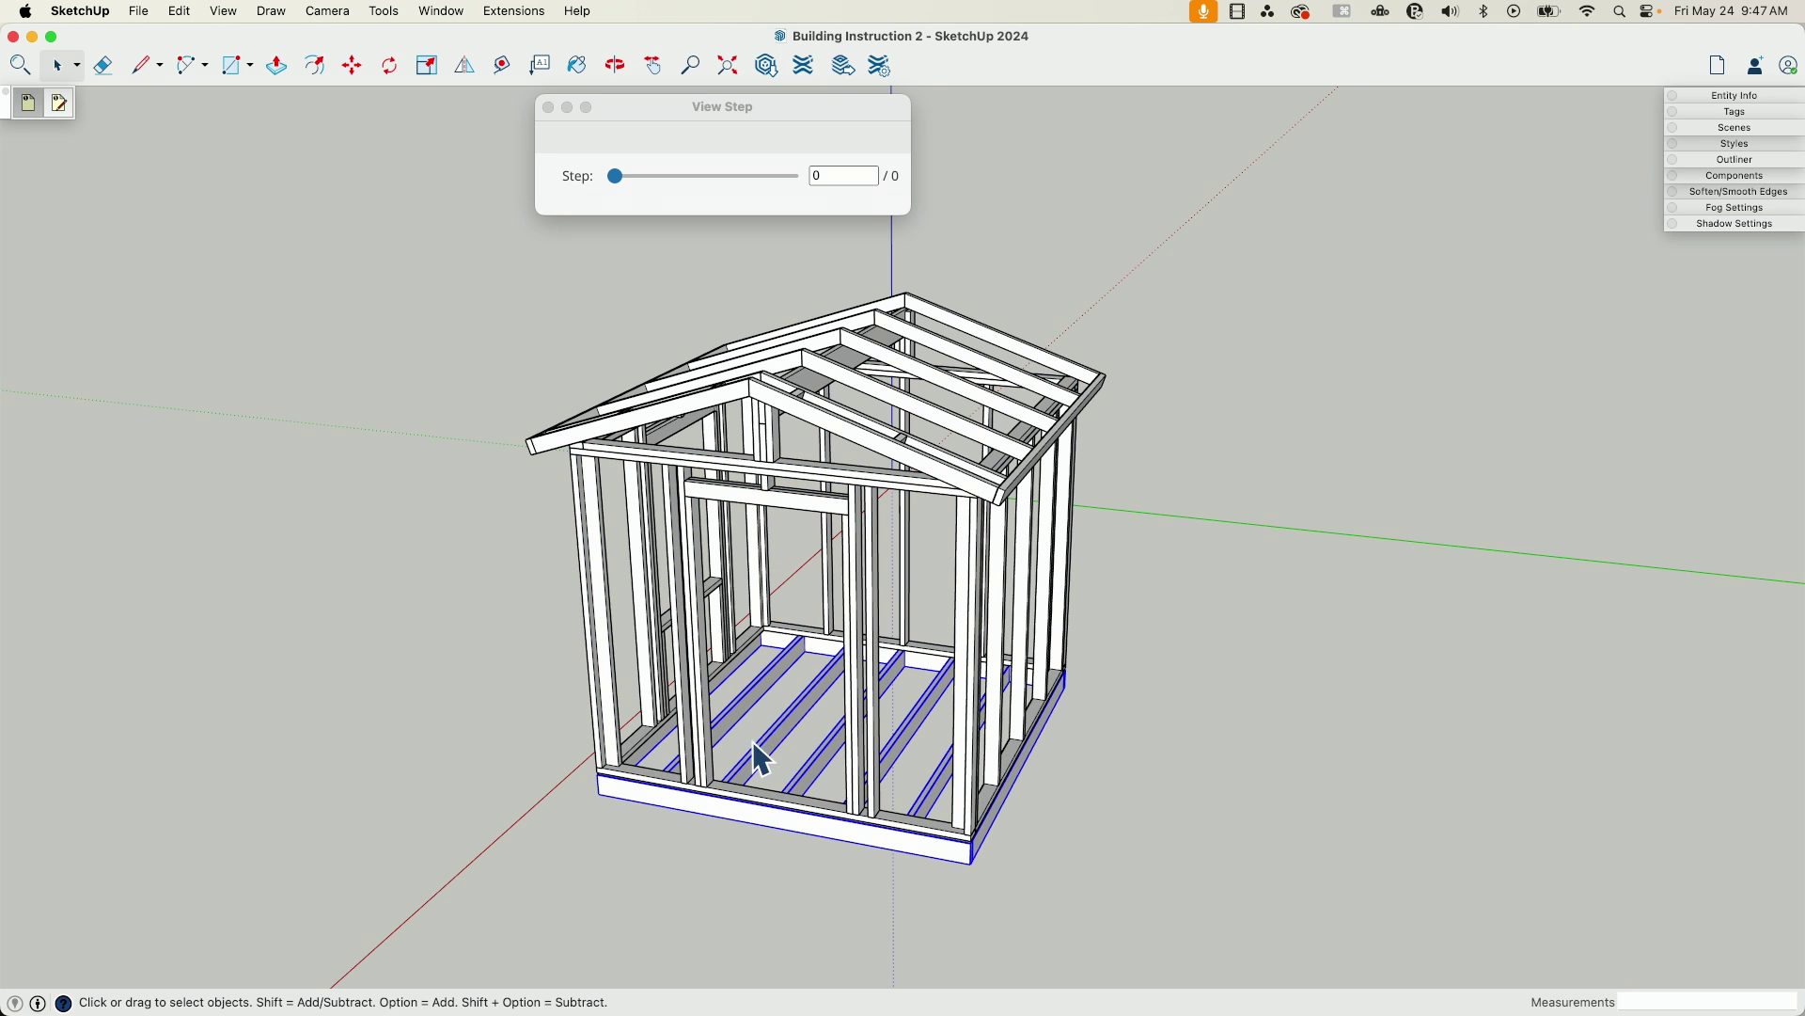
left_click(663, 625)
left_click(827, 576)
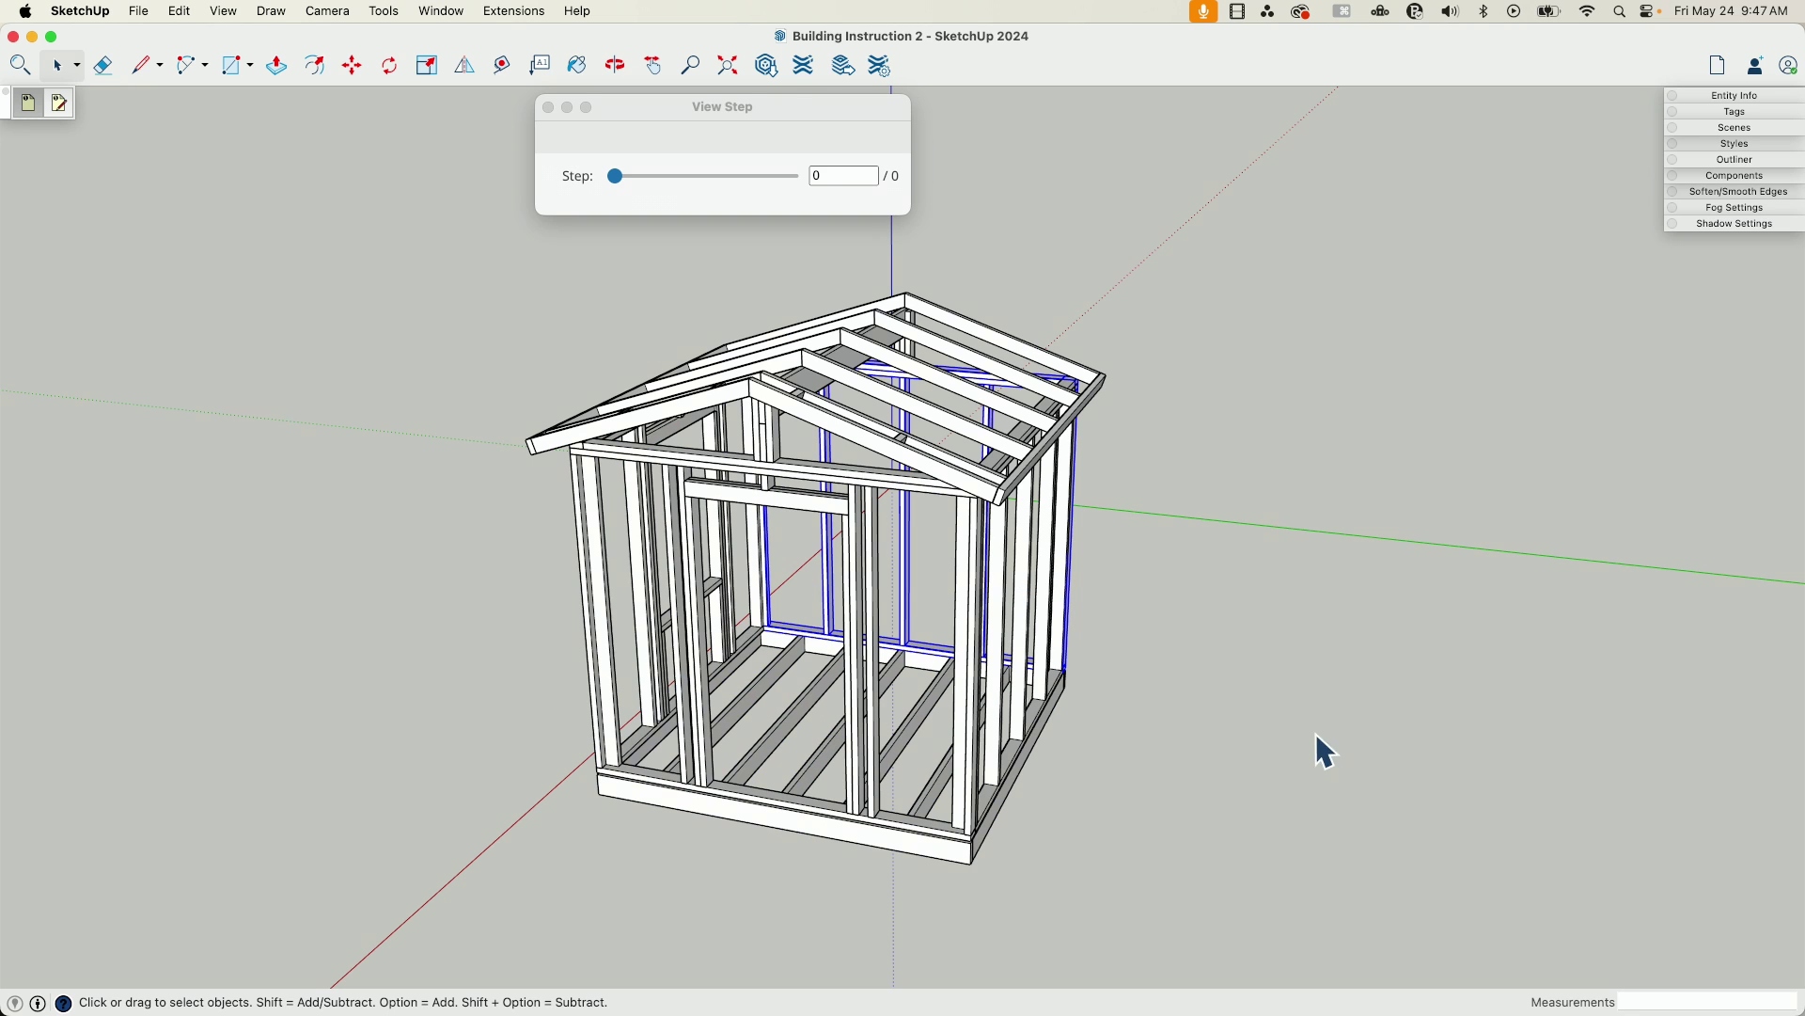
Select the floor frame group, open the Reorder Step dialog and assign the group to step 1.
middle_click_drag(1318, 749, 1332, 710)
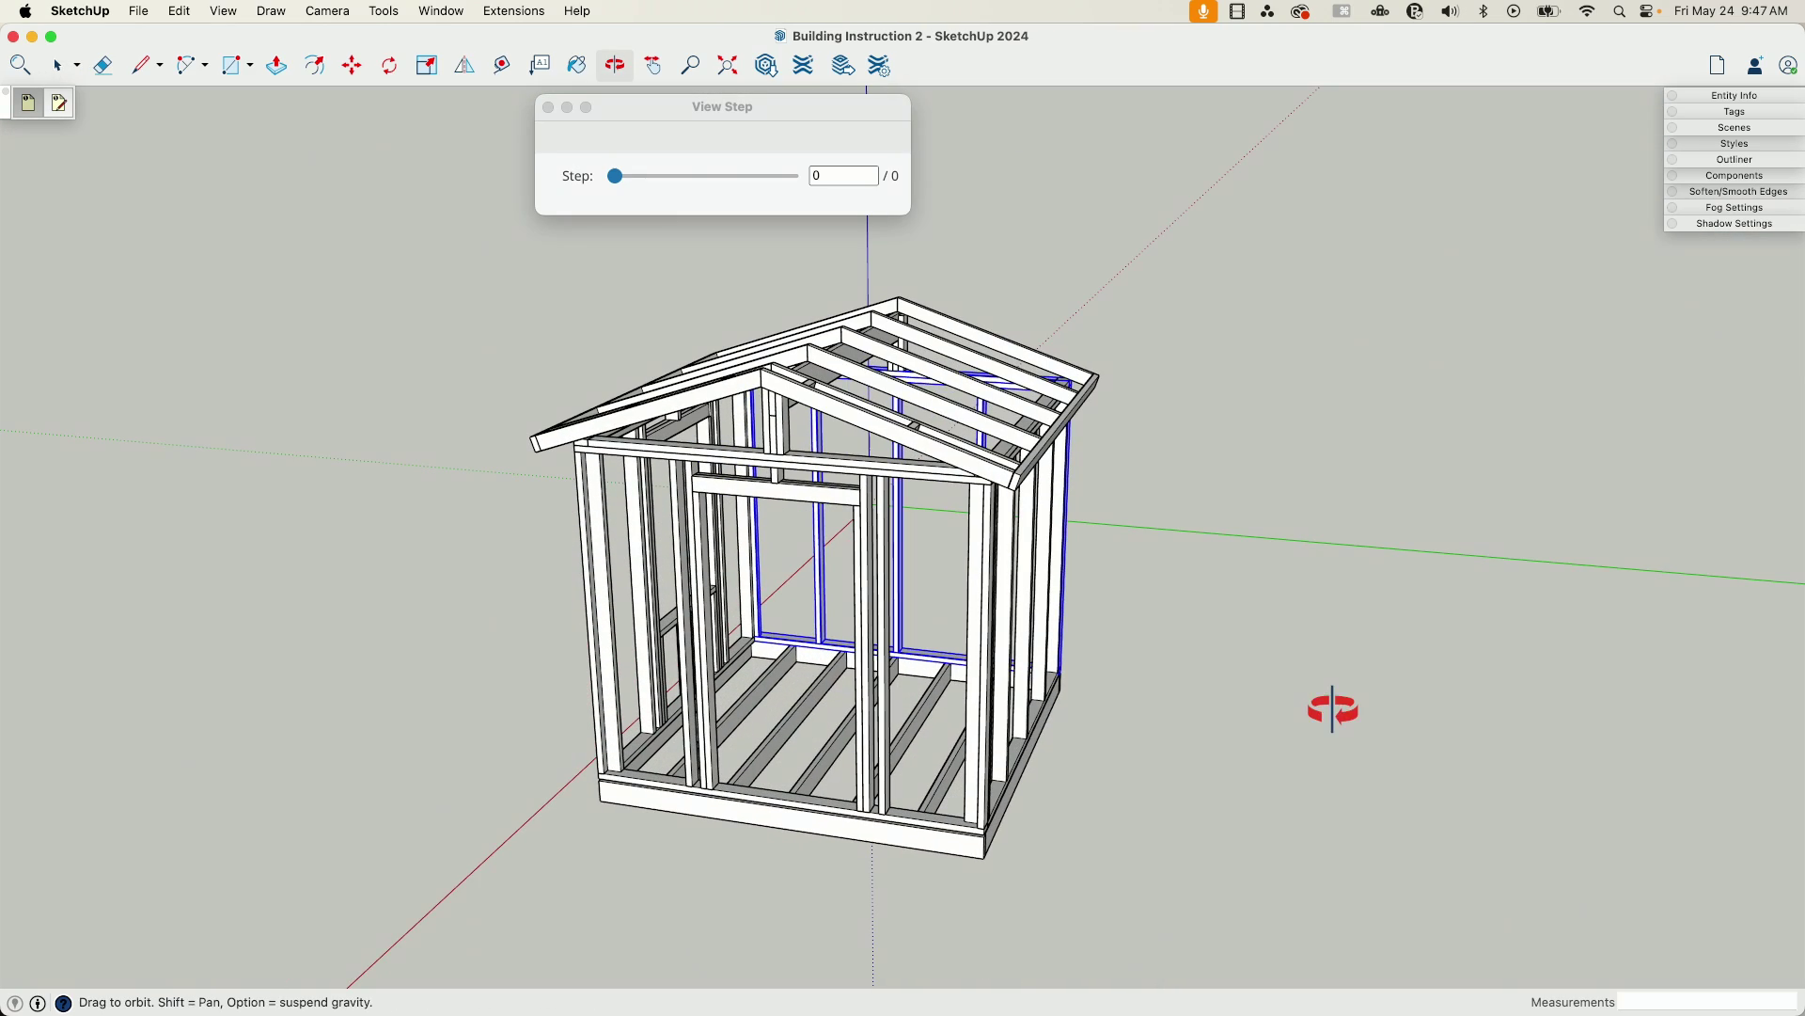
left_click(822, 760)
left_click(824, 760)
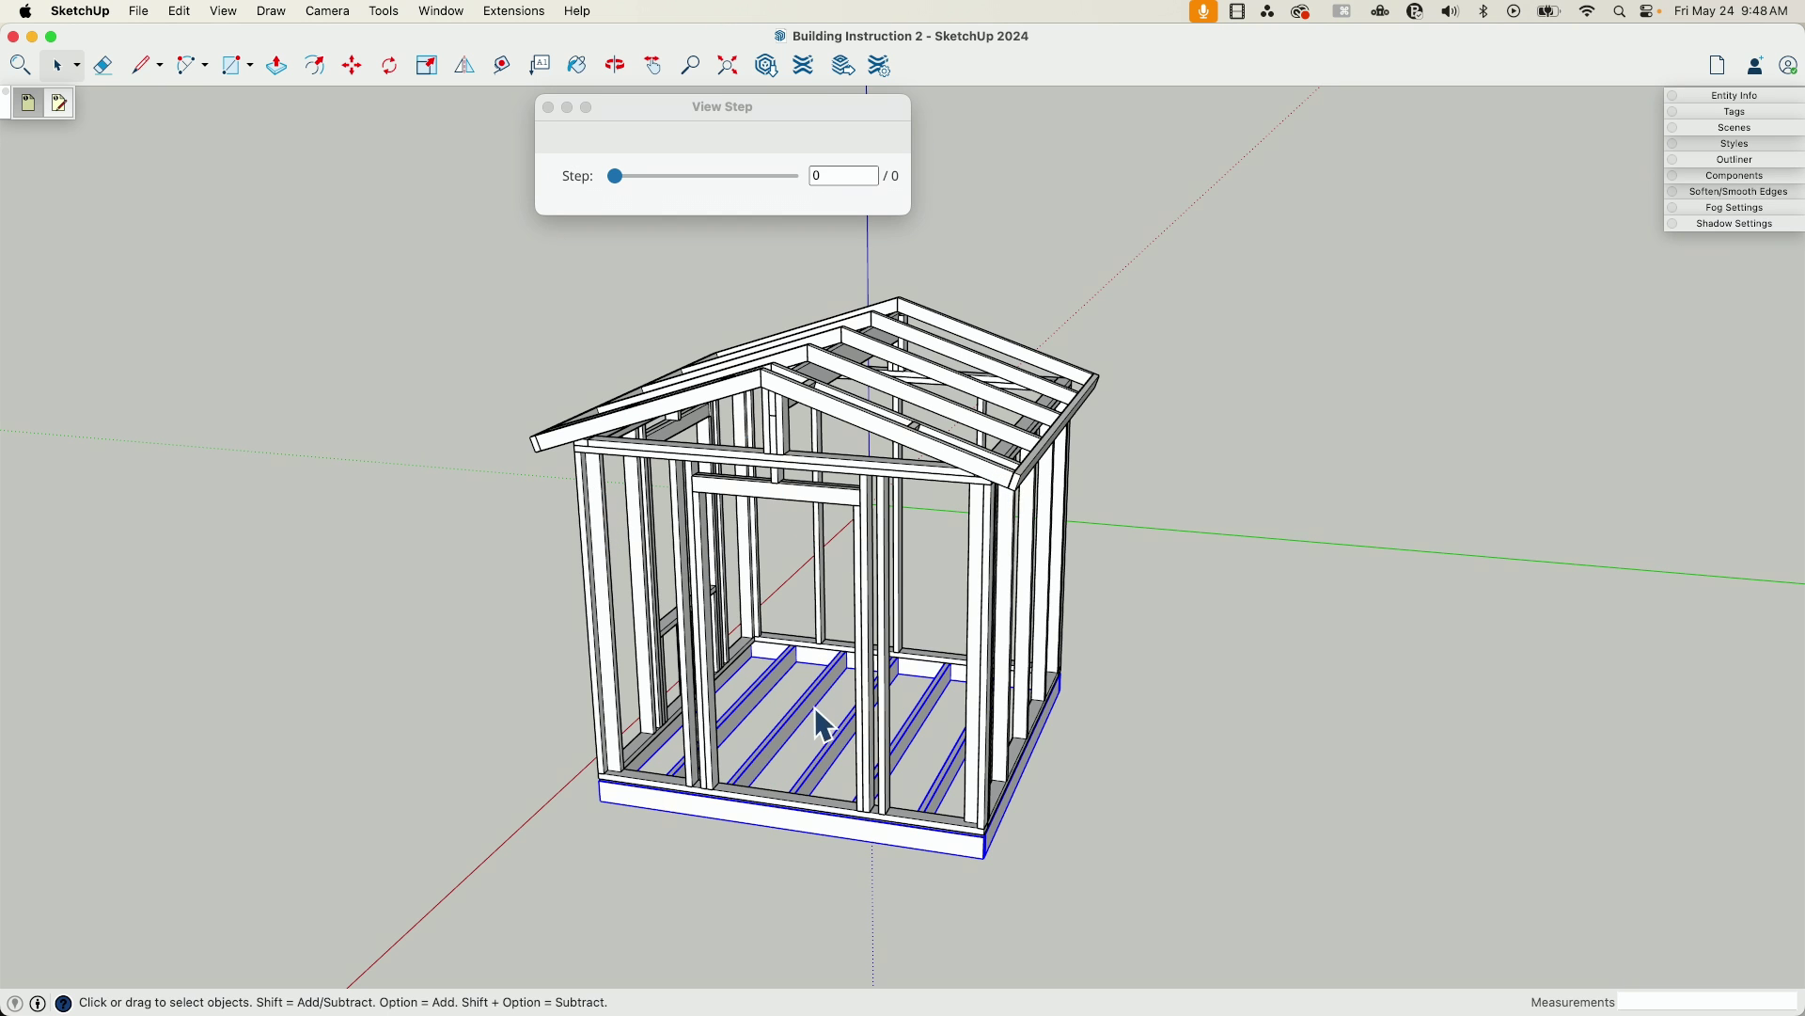
left_click(60, 102)
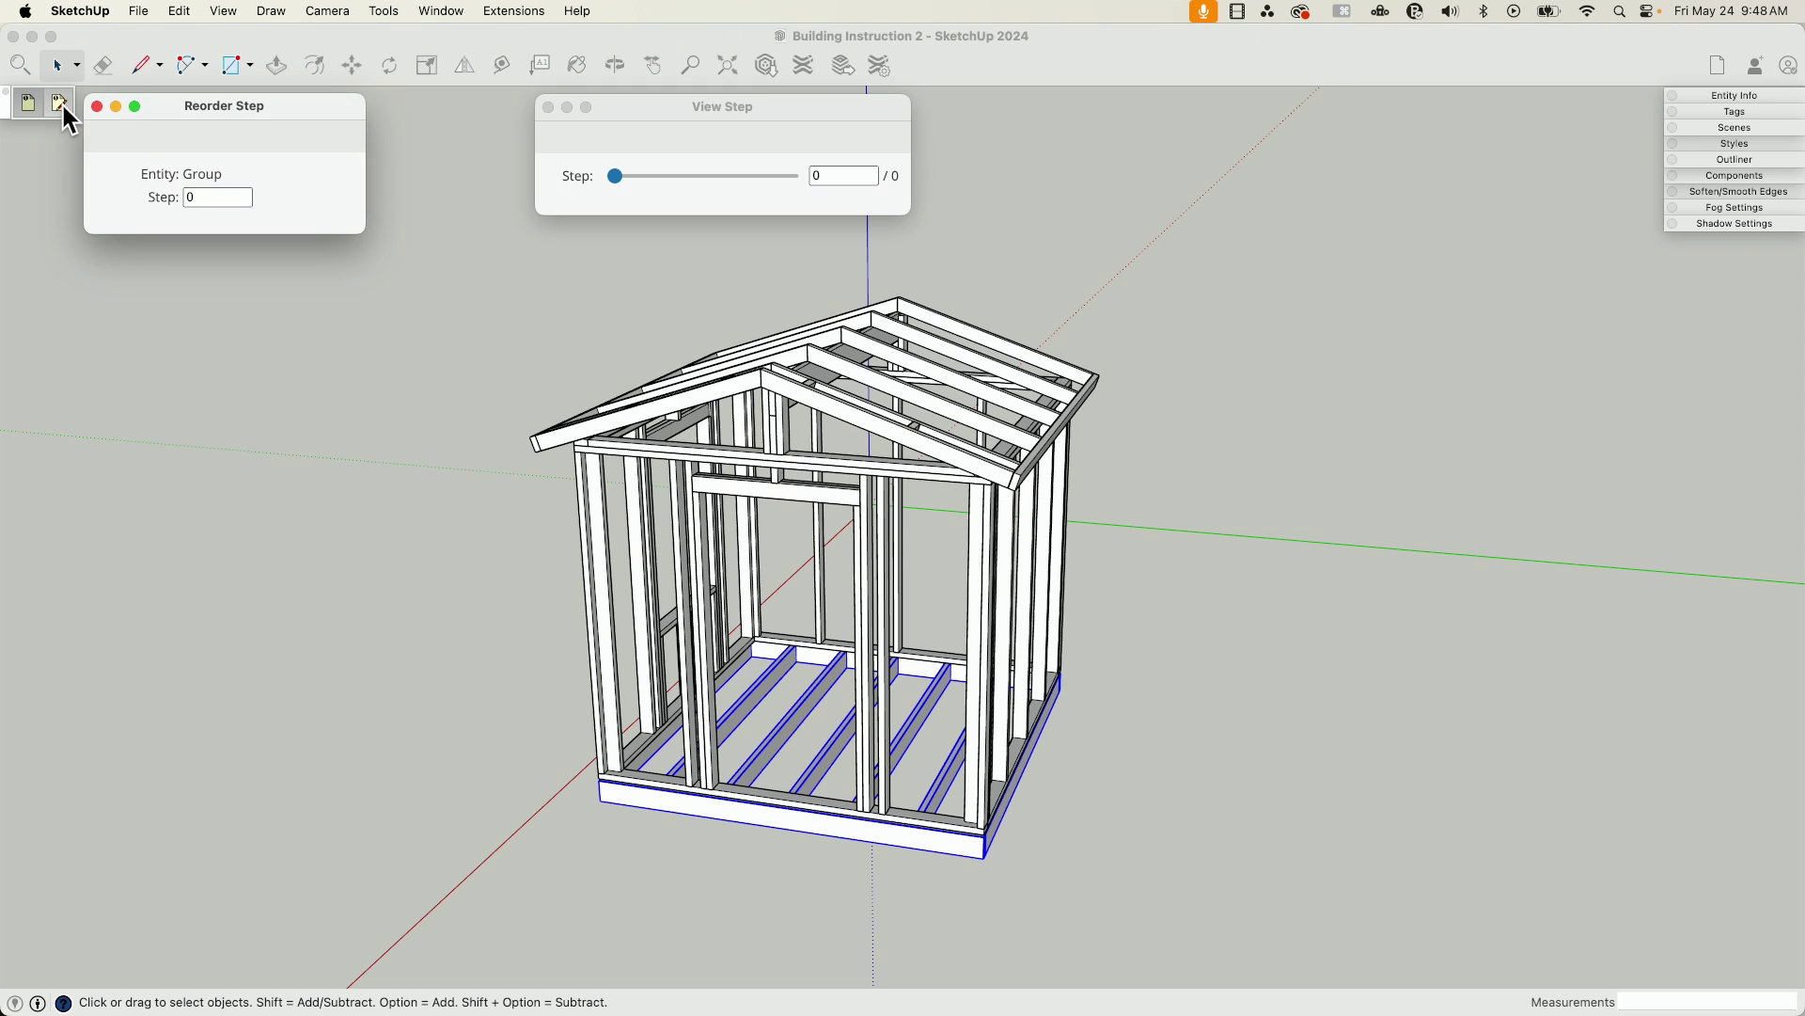
left_click_drag(254, 109, 344, 126)
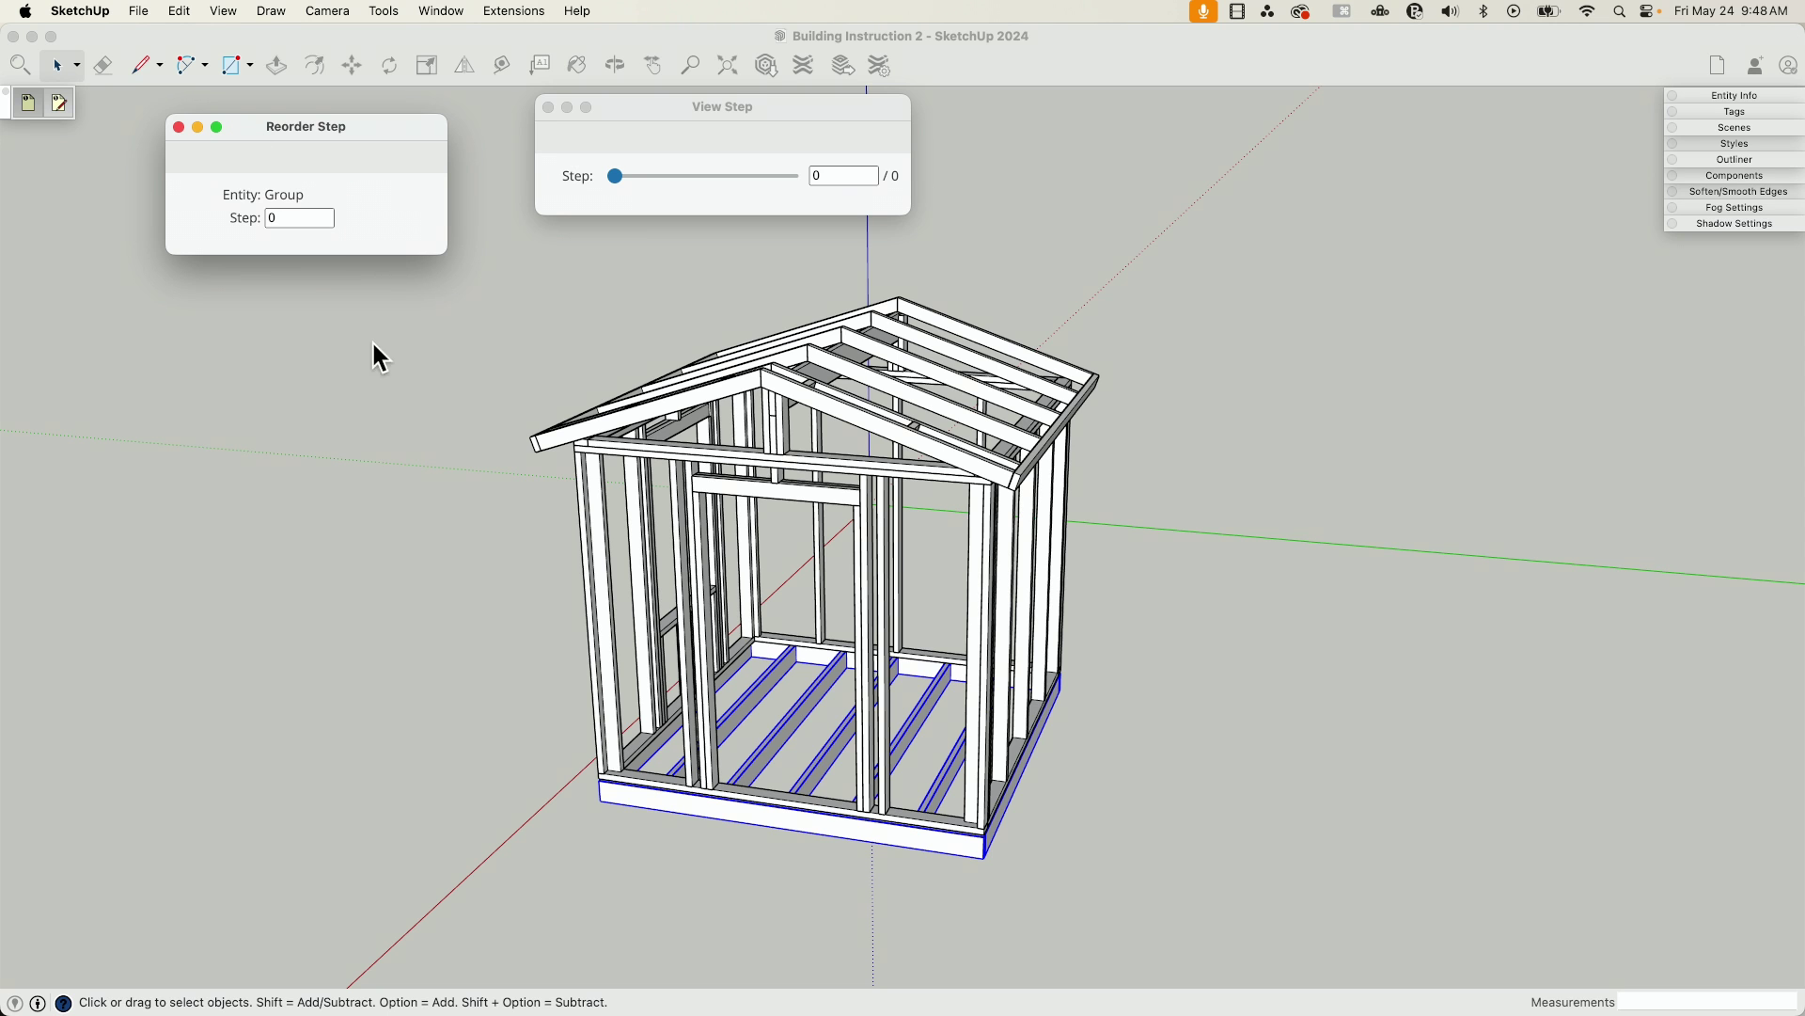
left_click(290, 218)
left_click(325, 215)
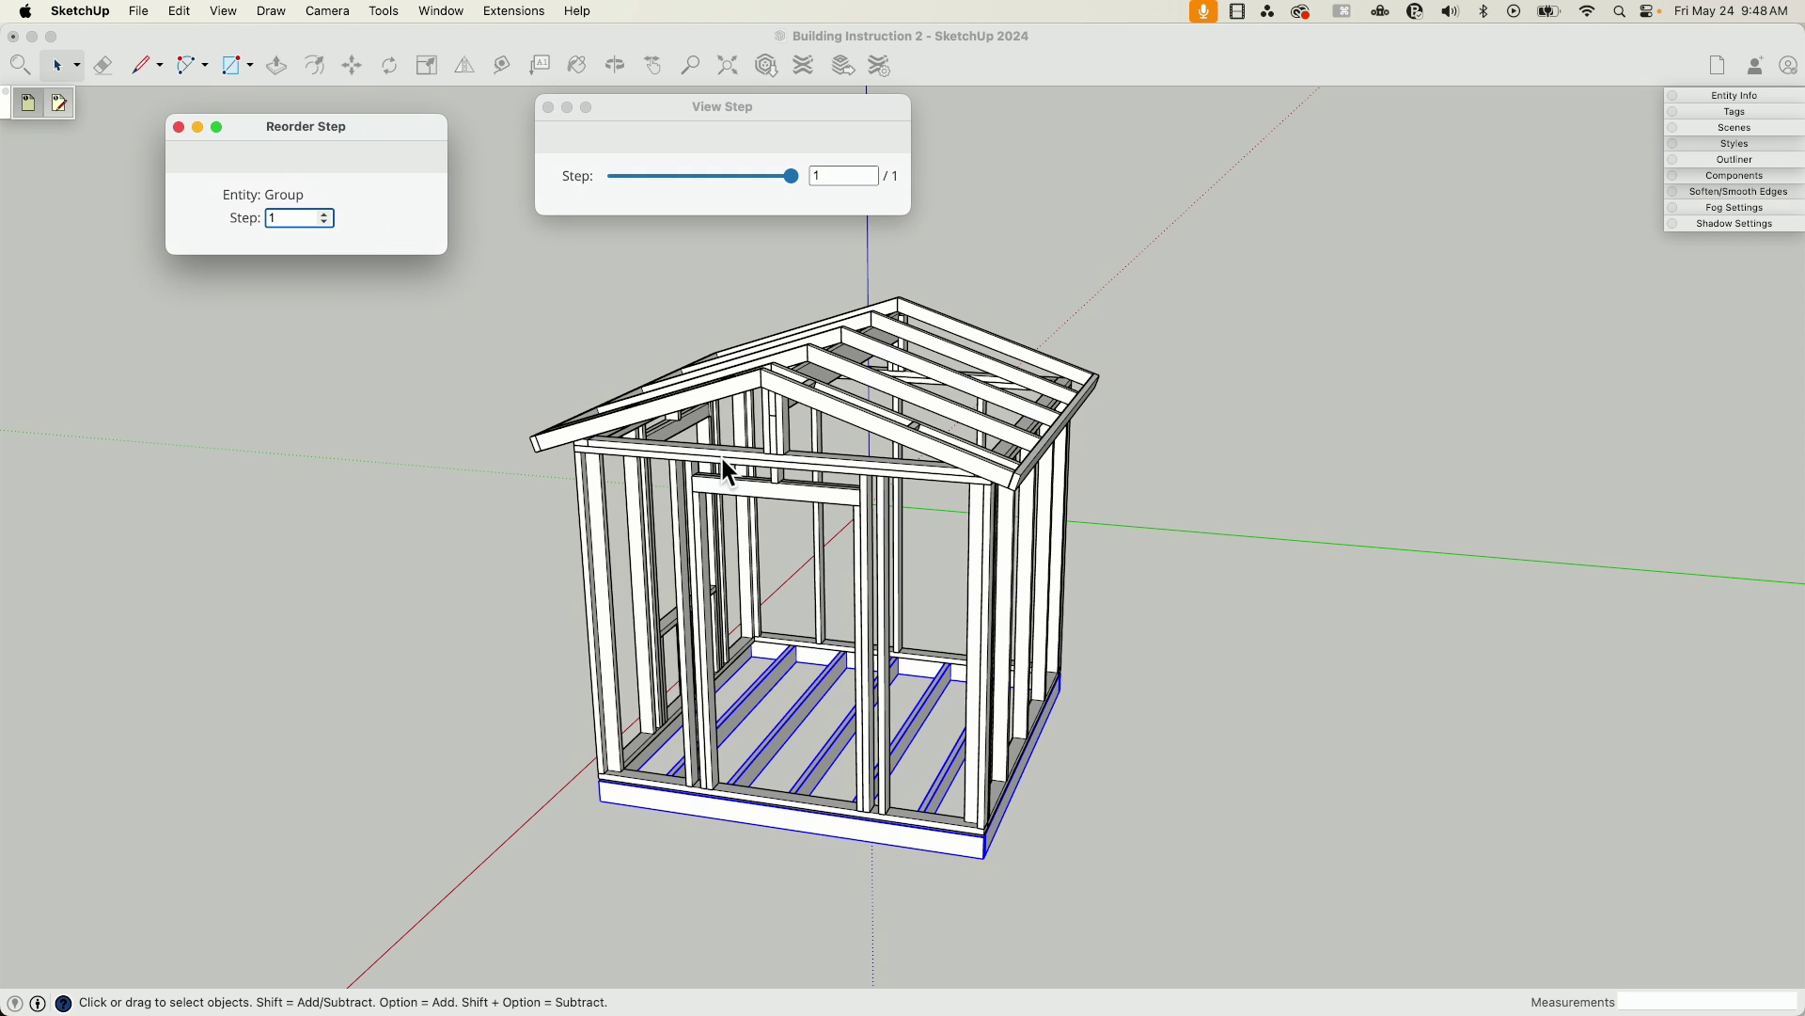
Assign the back wall group to step 2.
left_click(825, 574)
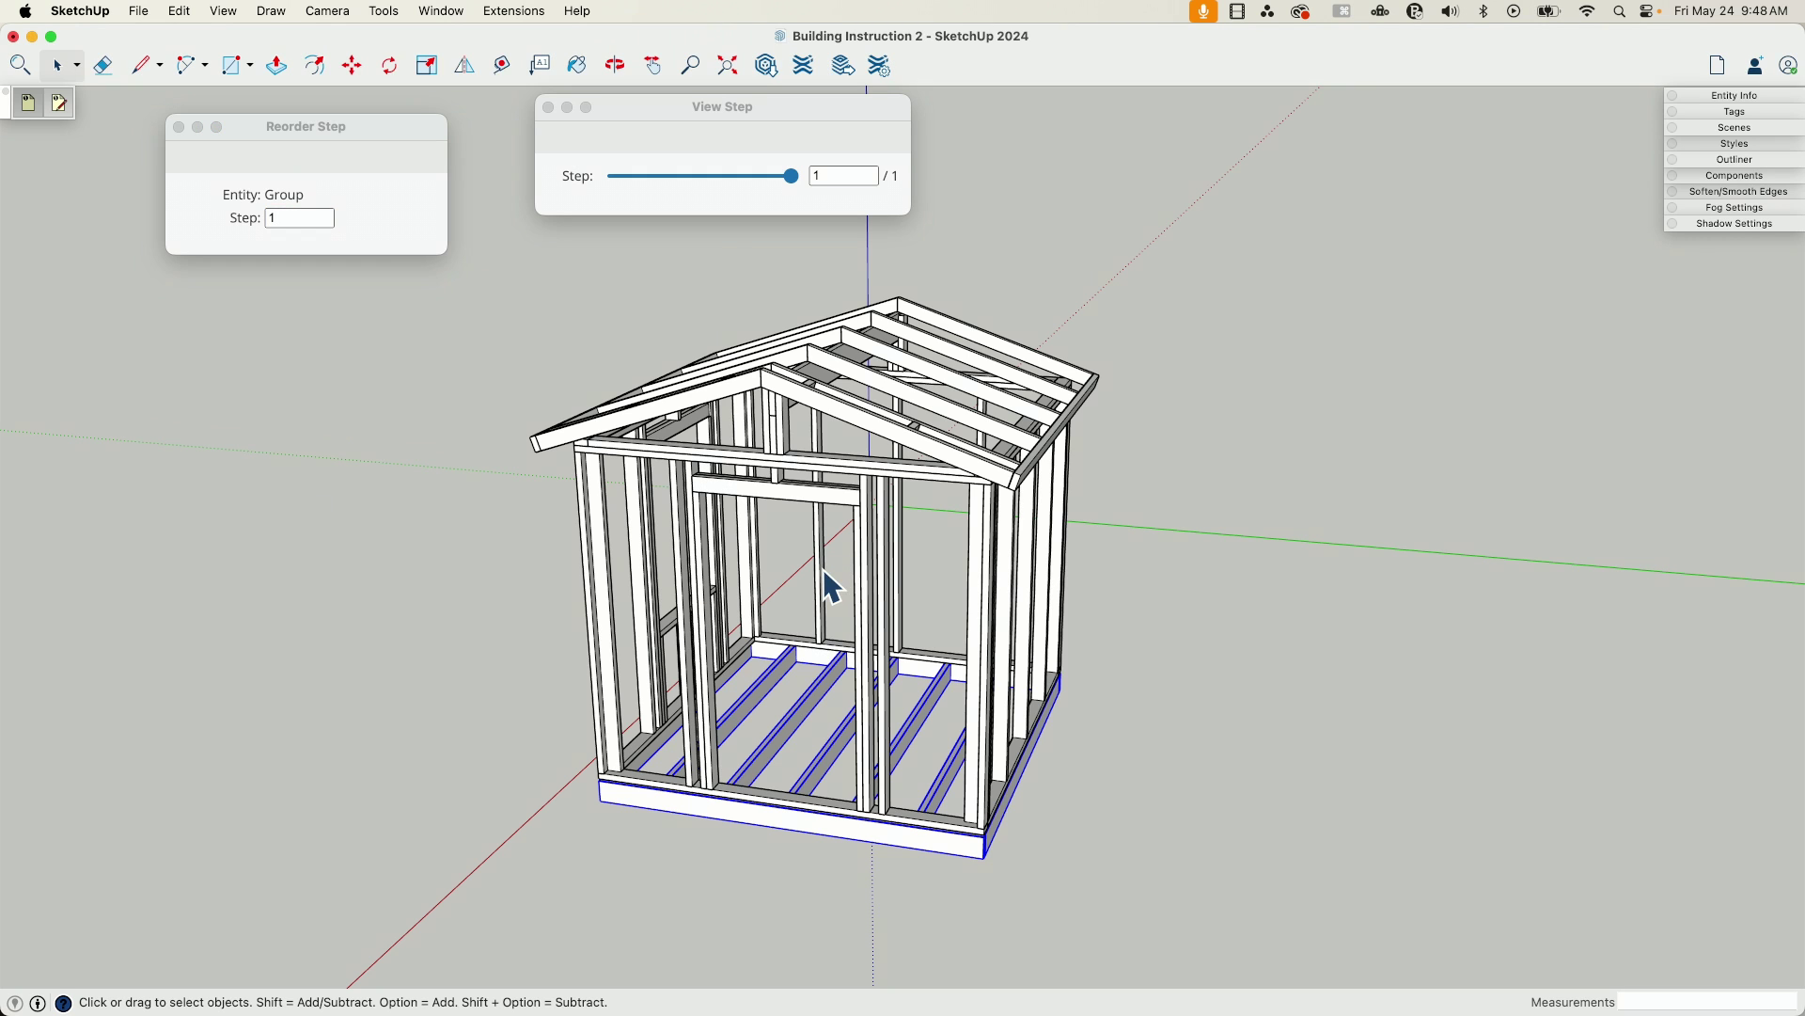
left_click(824, 569)
left_click(282, 219)
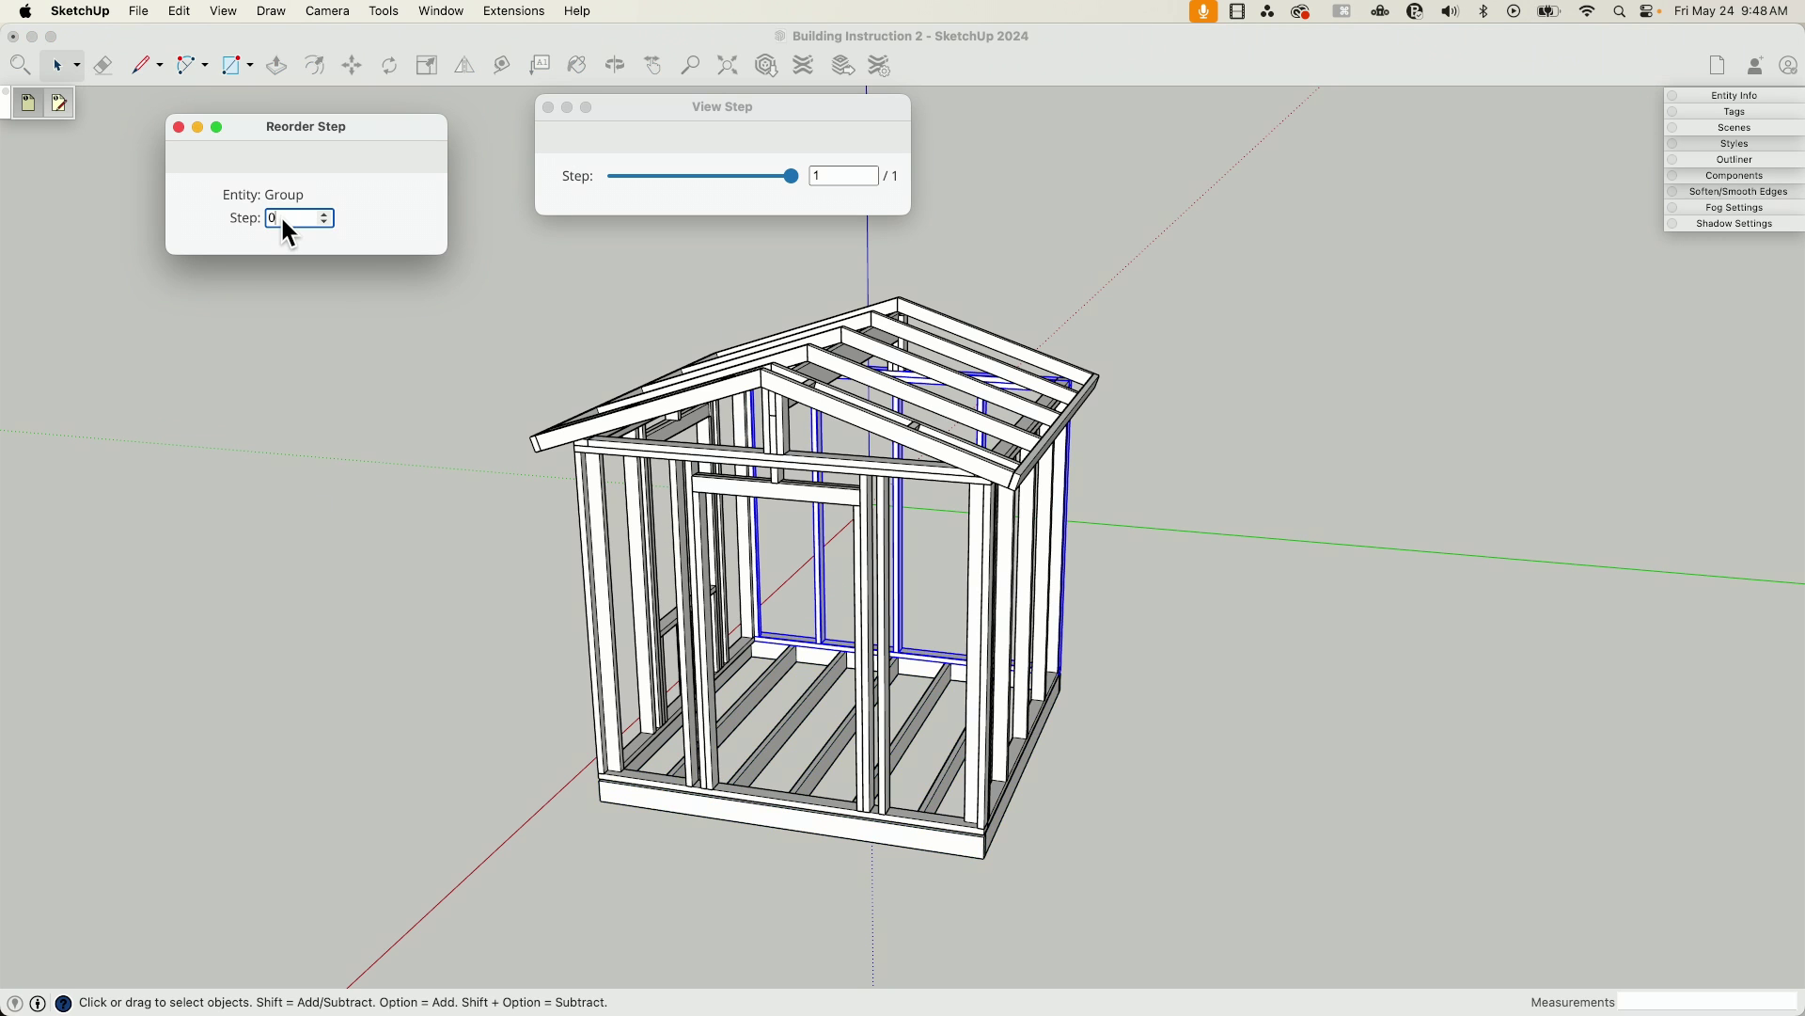
type("2")
Assign the side wall group without the window opening to step 3.
left_click(1051, 518)
left_click(1060, 533)
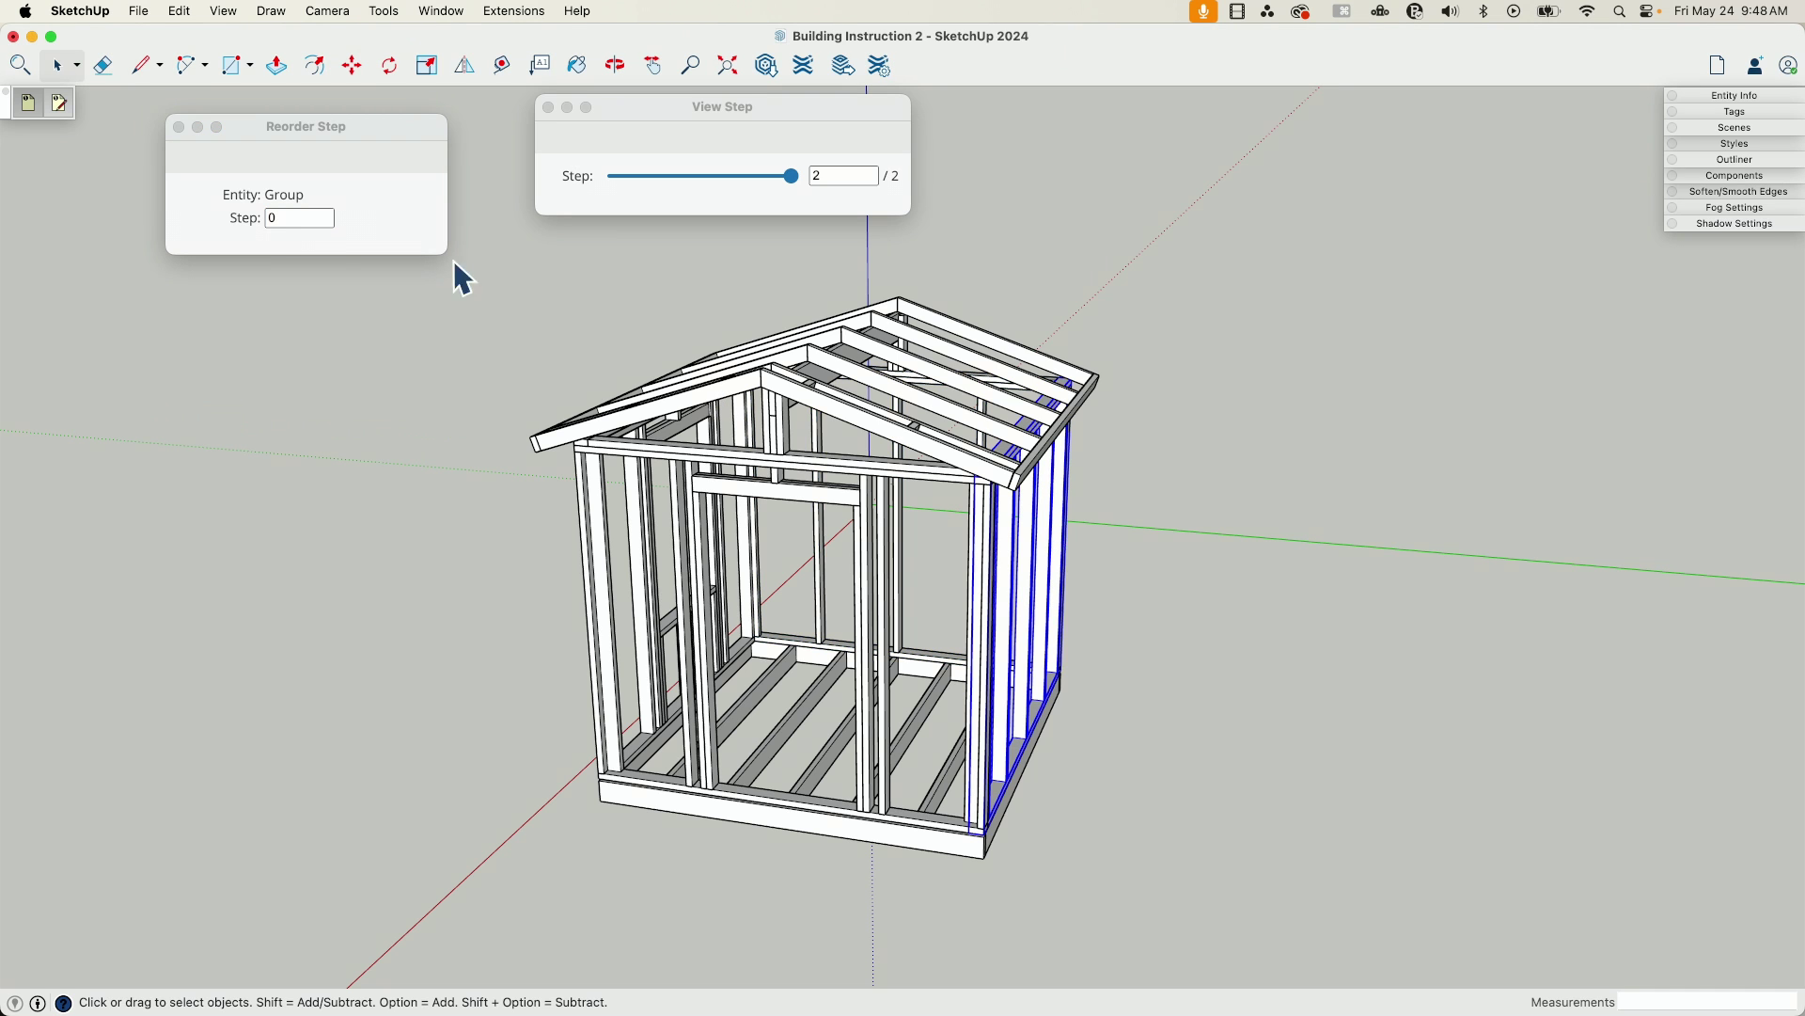
left_click(290, 218)
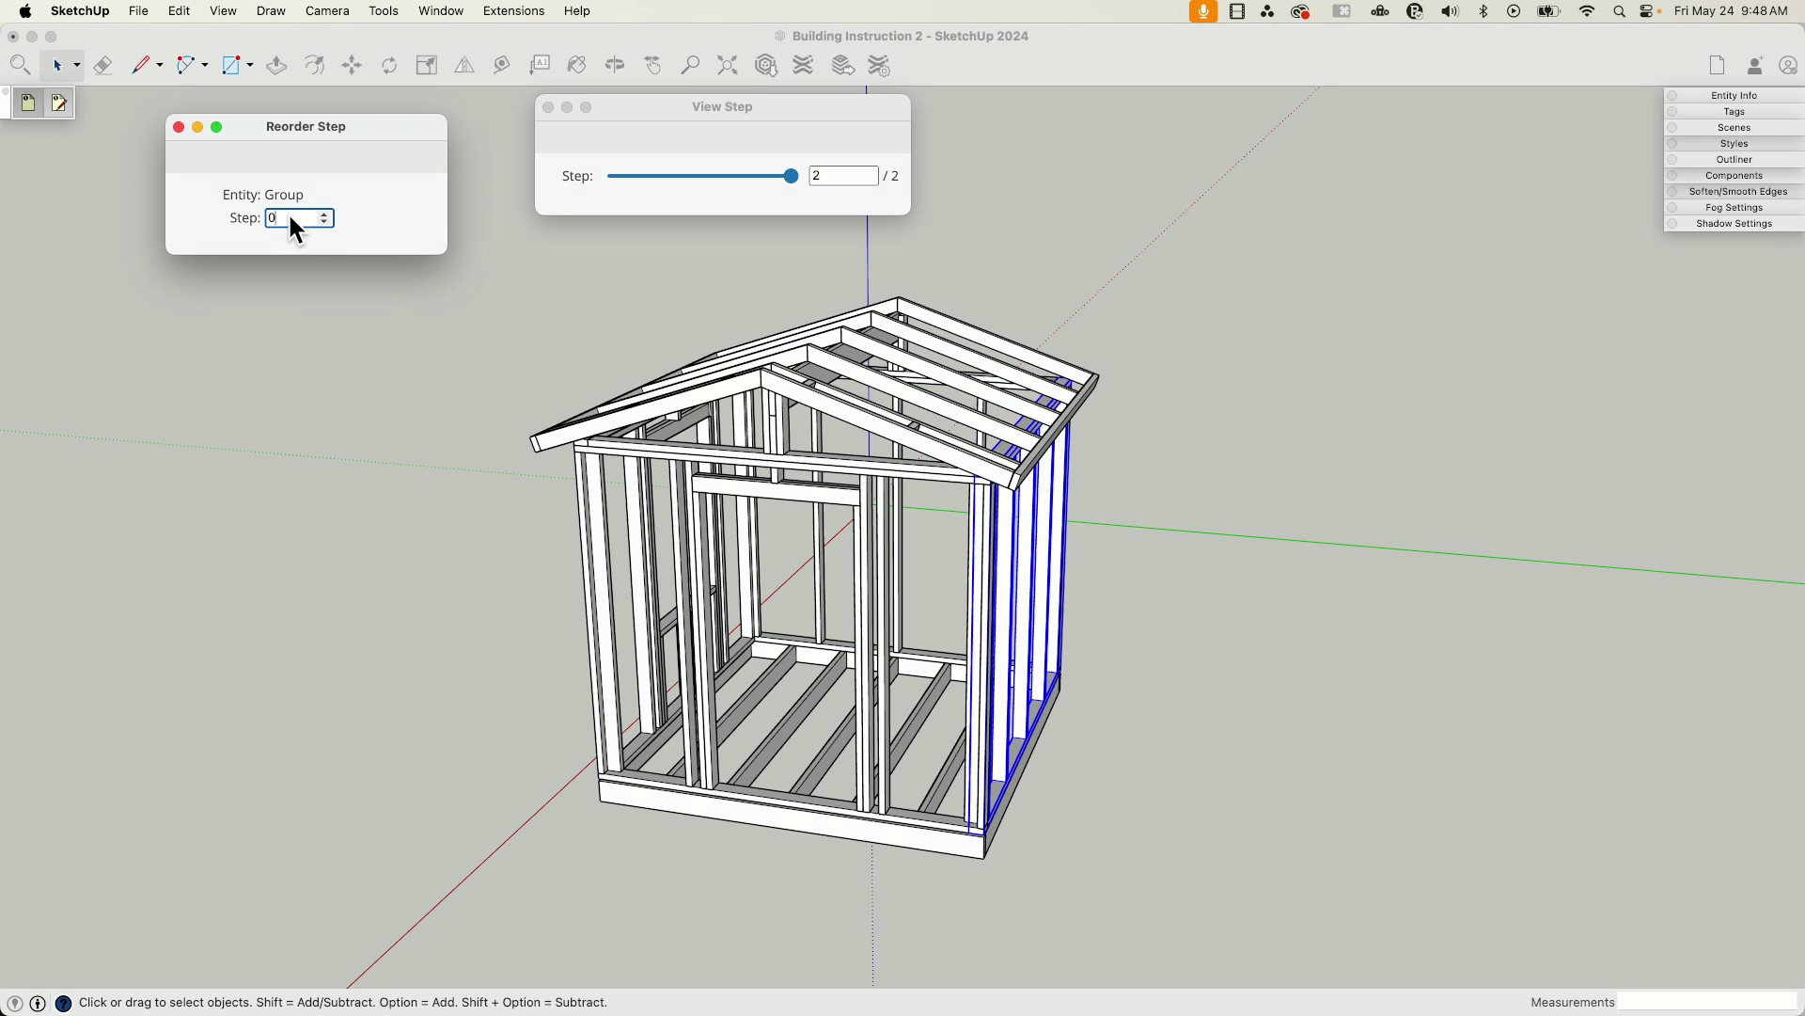
type("3")
Assign the side wall group with the window opening to step 4.
left_click(647, 545)
left_click(647, 546)
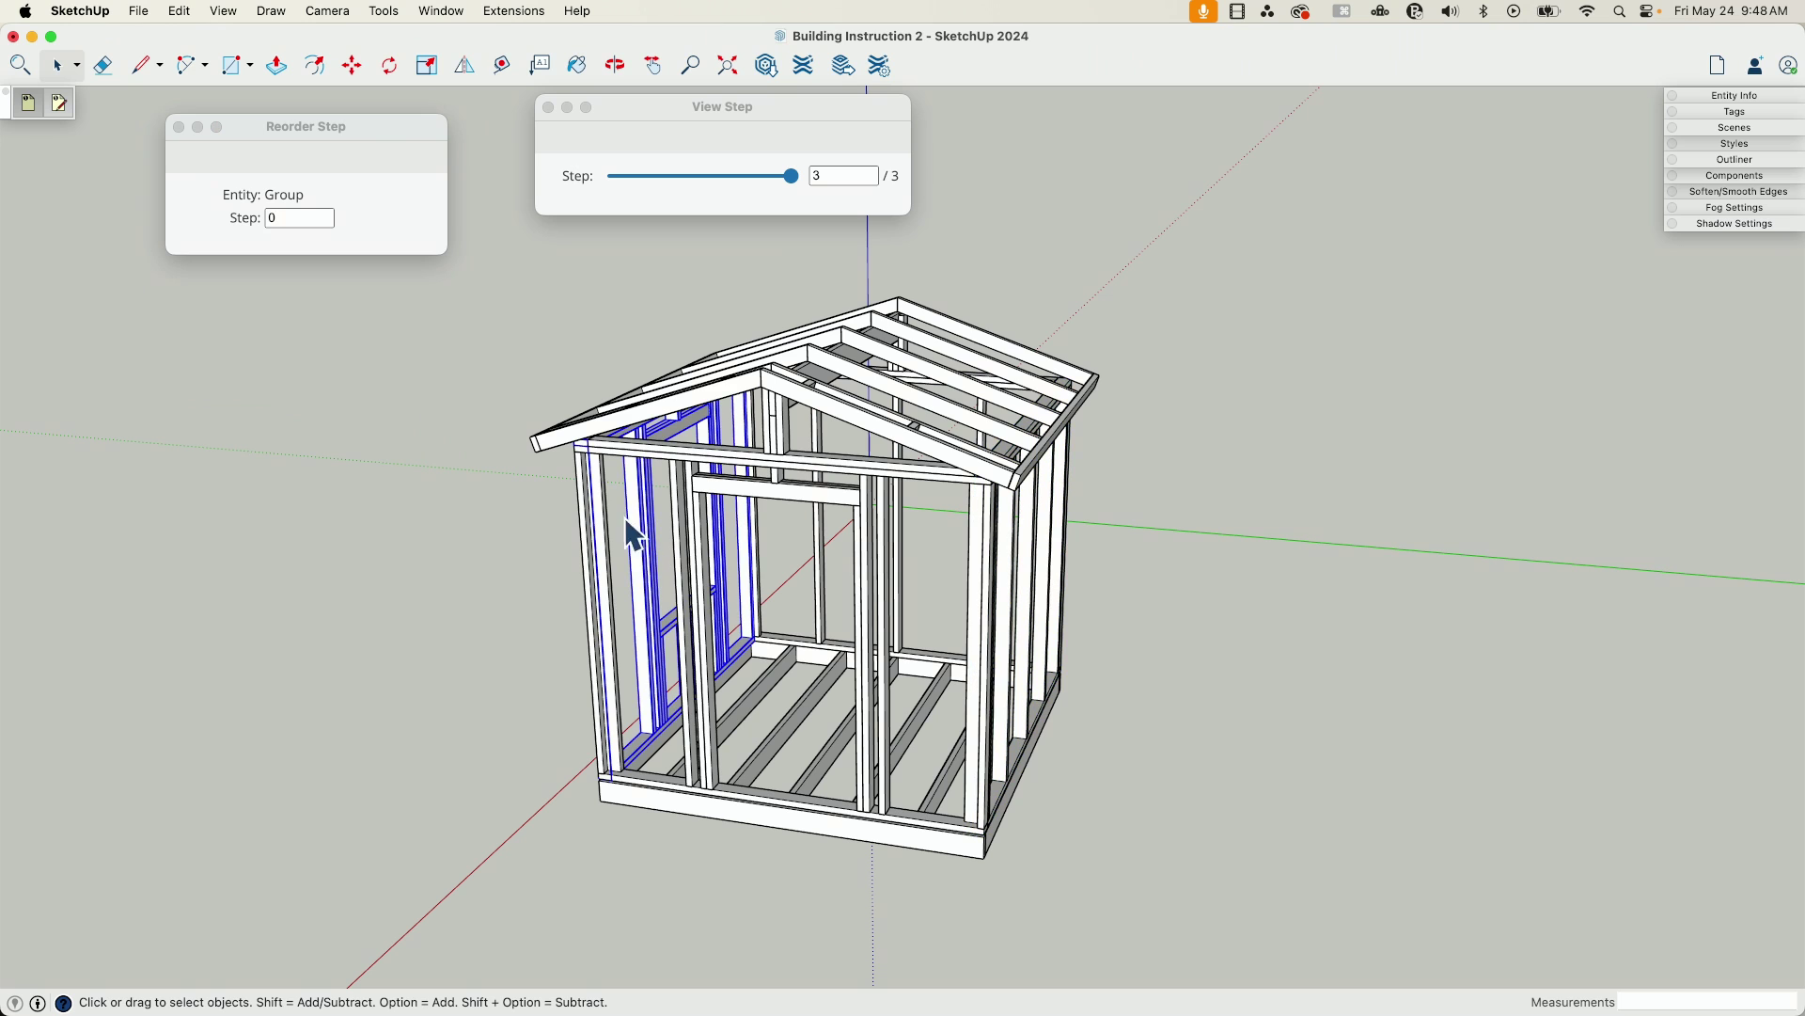
left_click(287, 219)
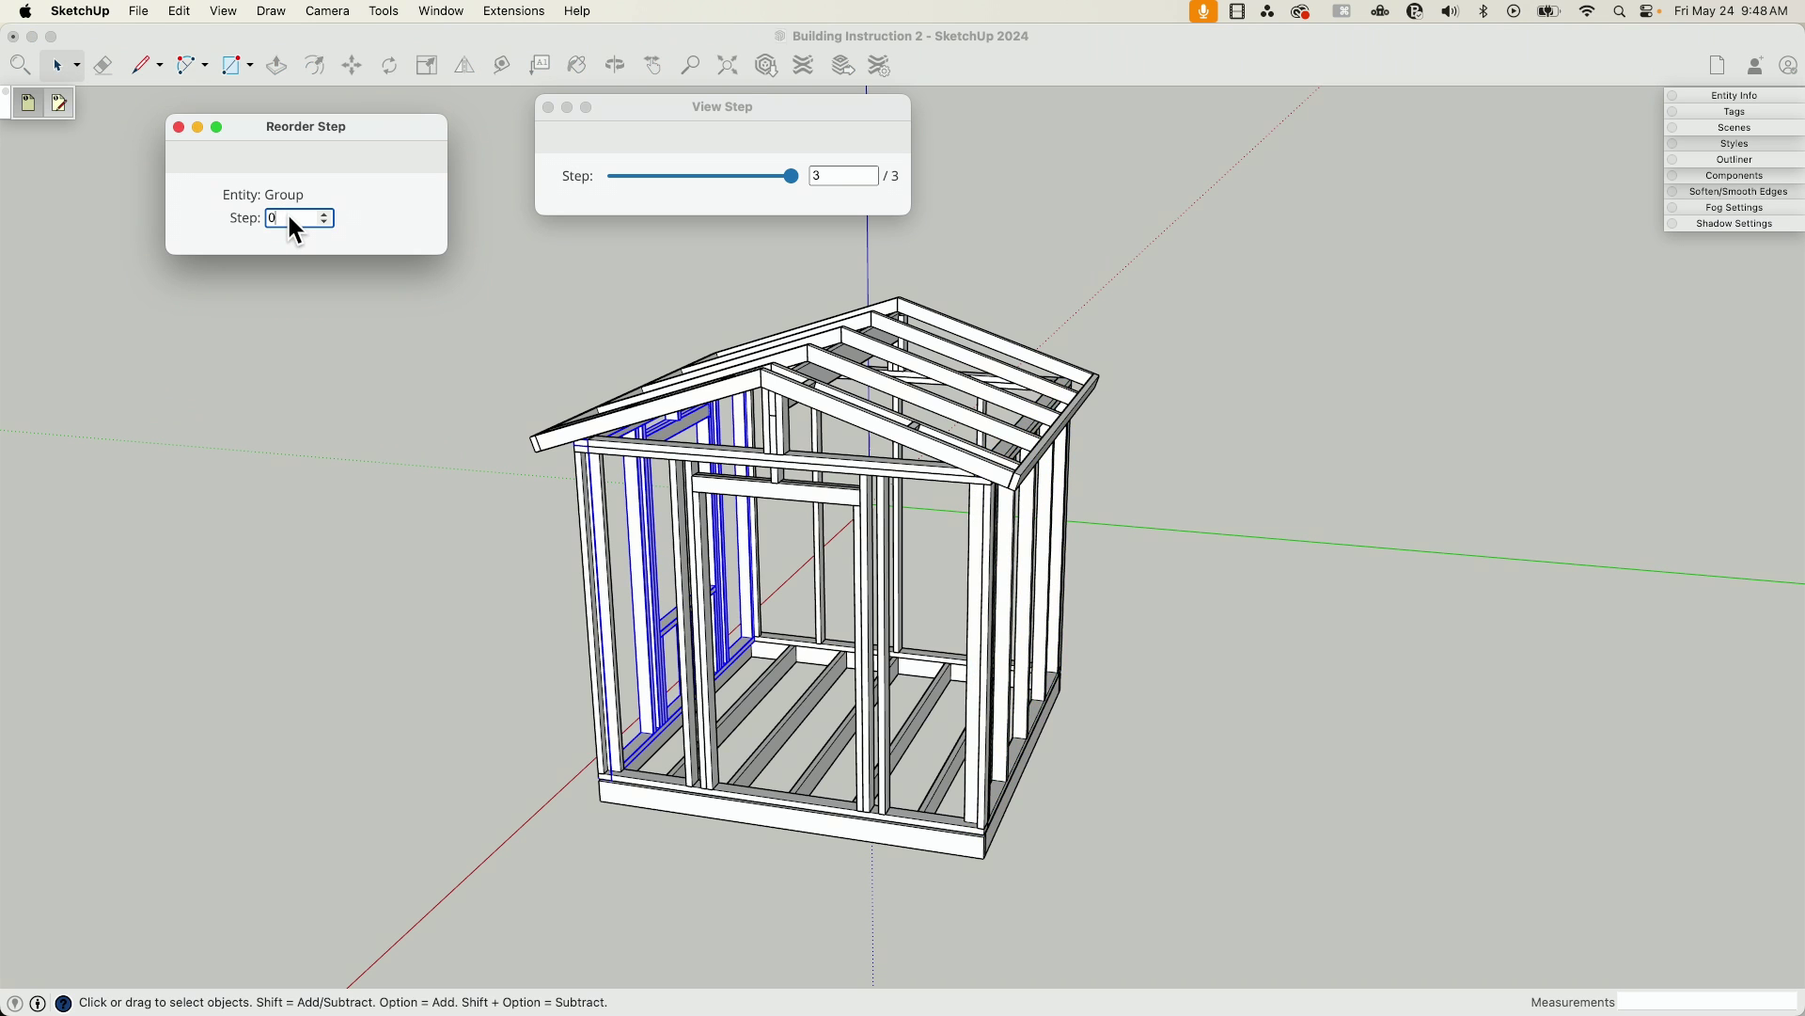
Assign the front wall group with the door opening to step 5.
left_click(770, 476)
left_click(799, 485)
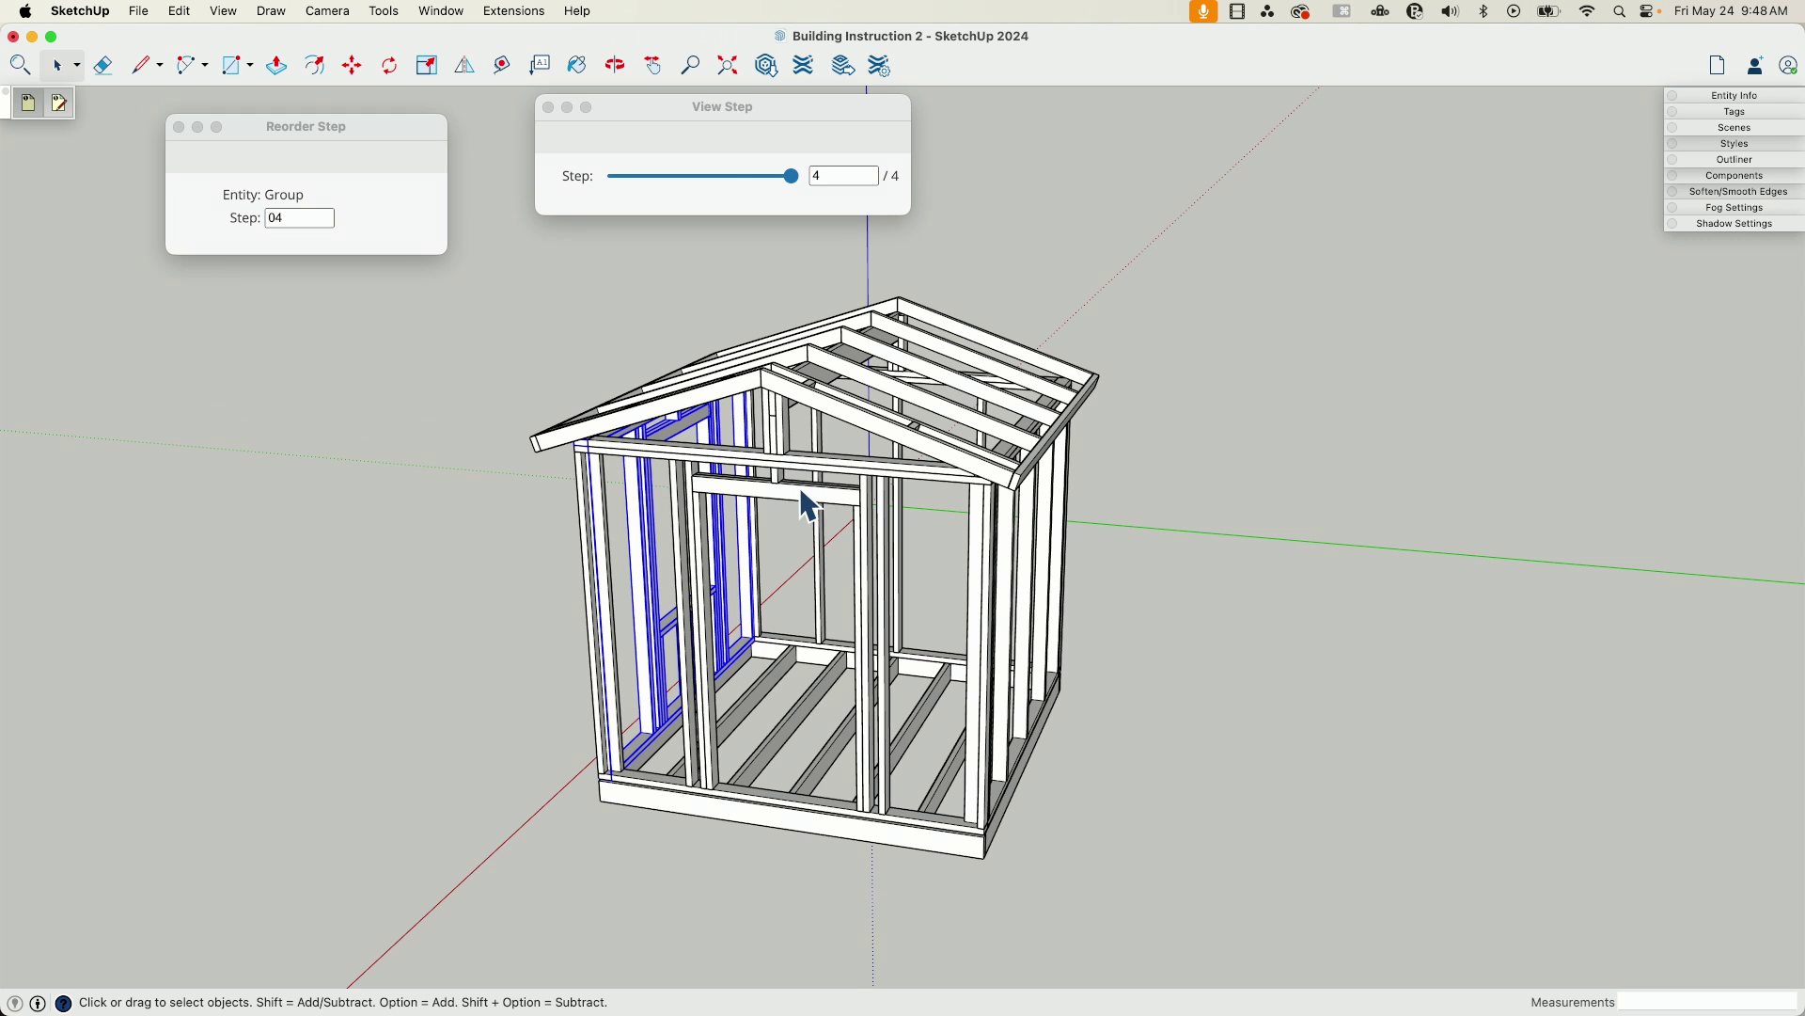
left_click(798, 487)
left_click(289, 216)
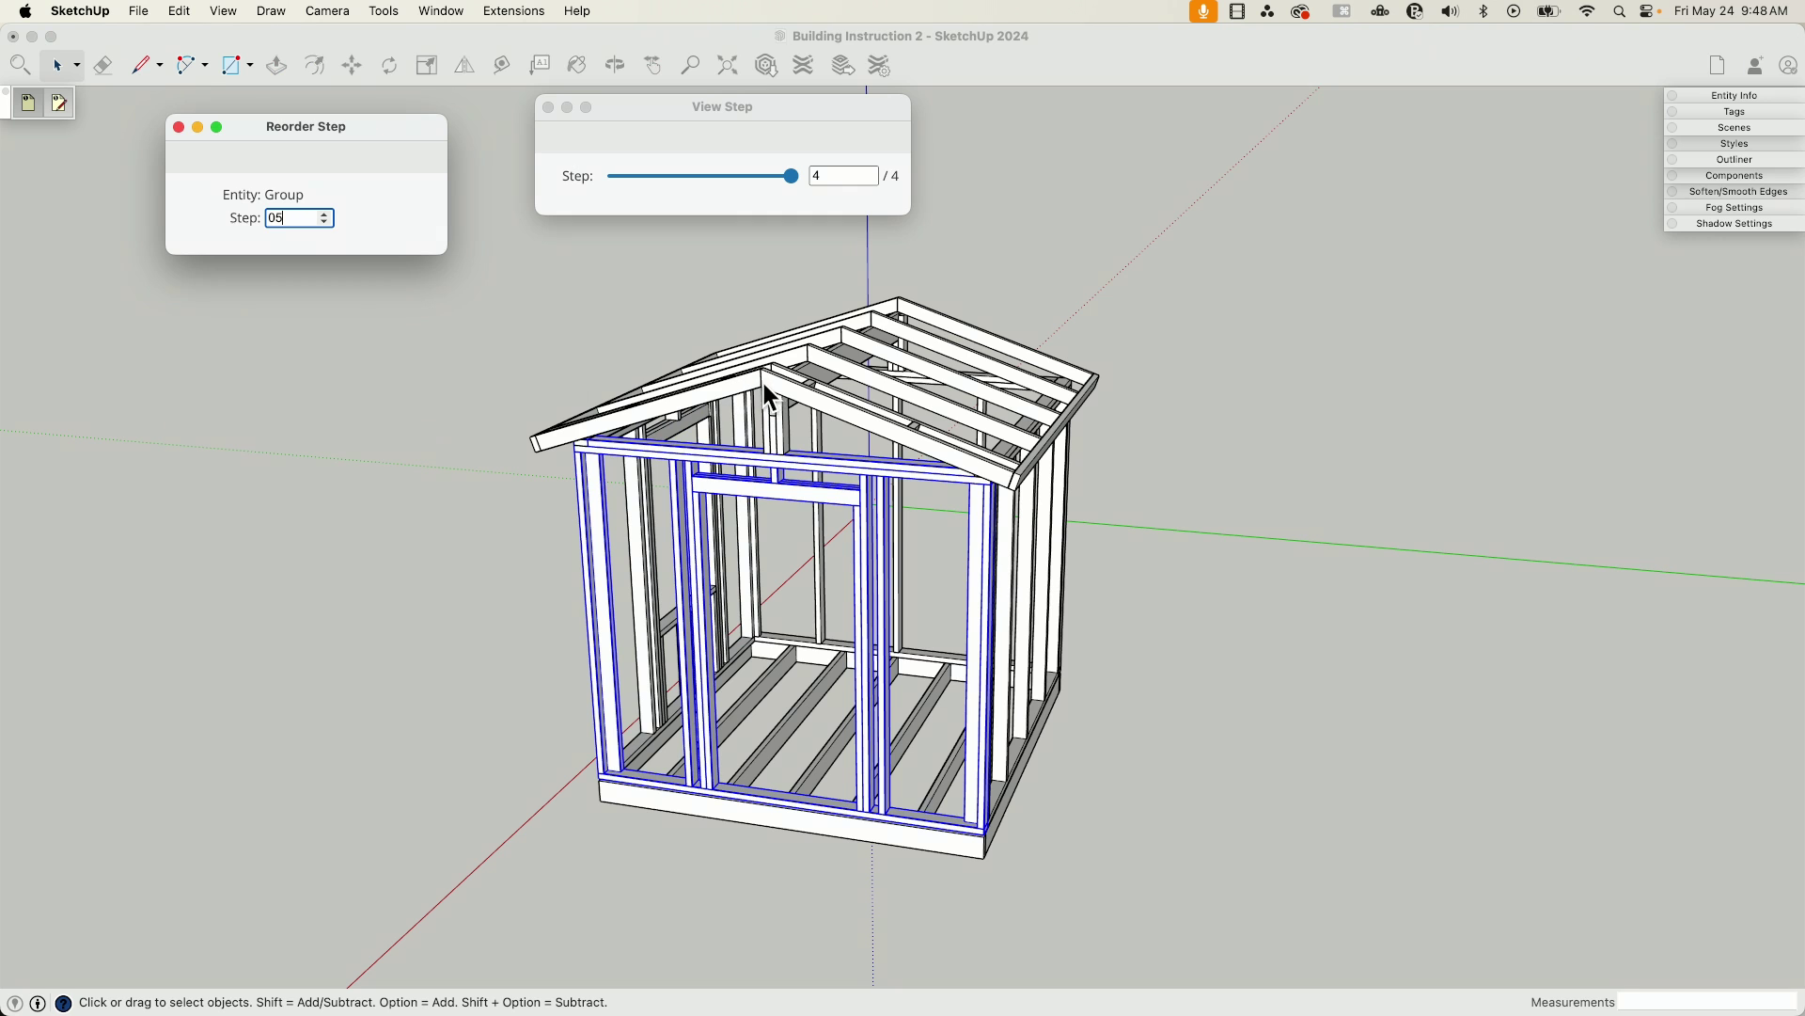
Assign the roof framing group to step 6.
left_click(764, 382)
left_click(764, 382)
left_click(302, 220)
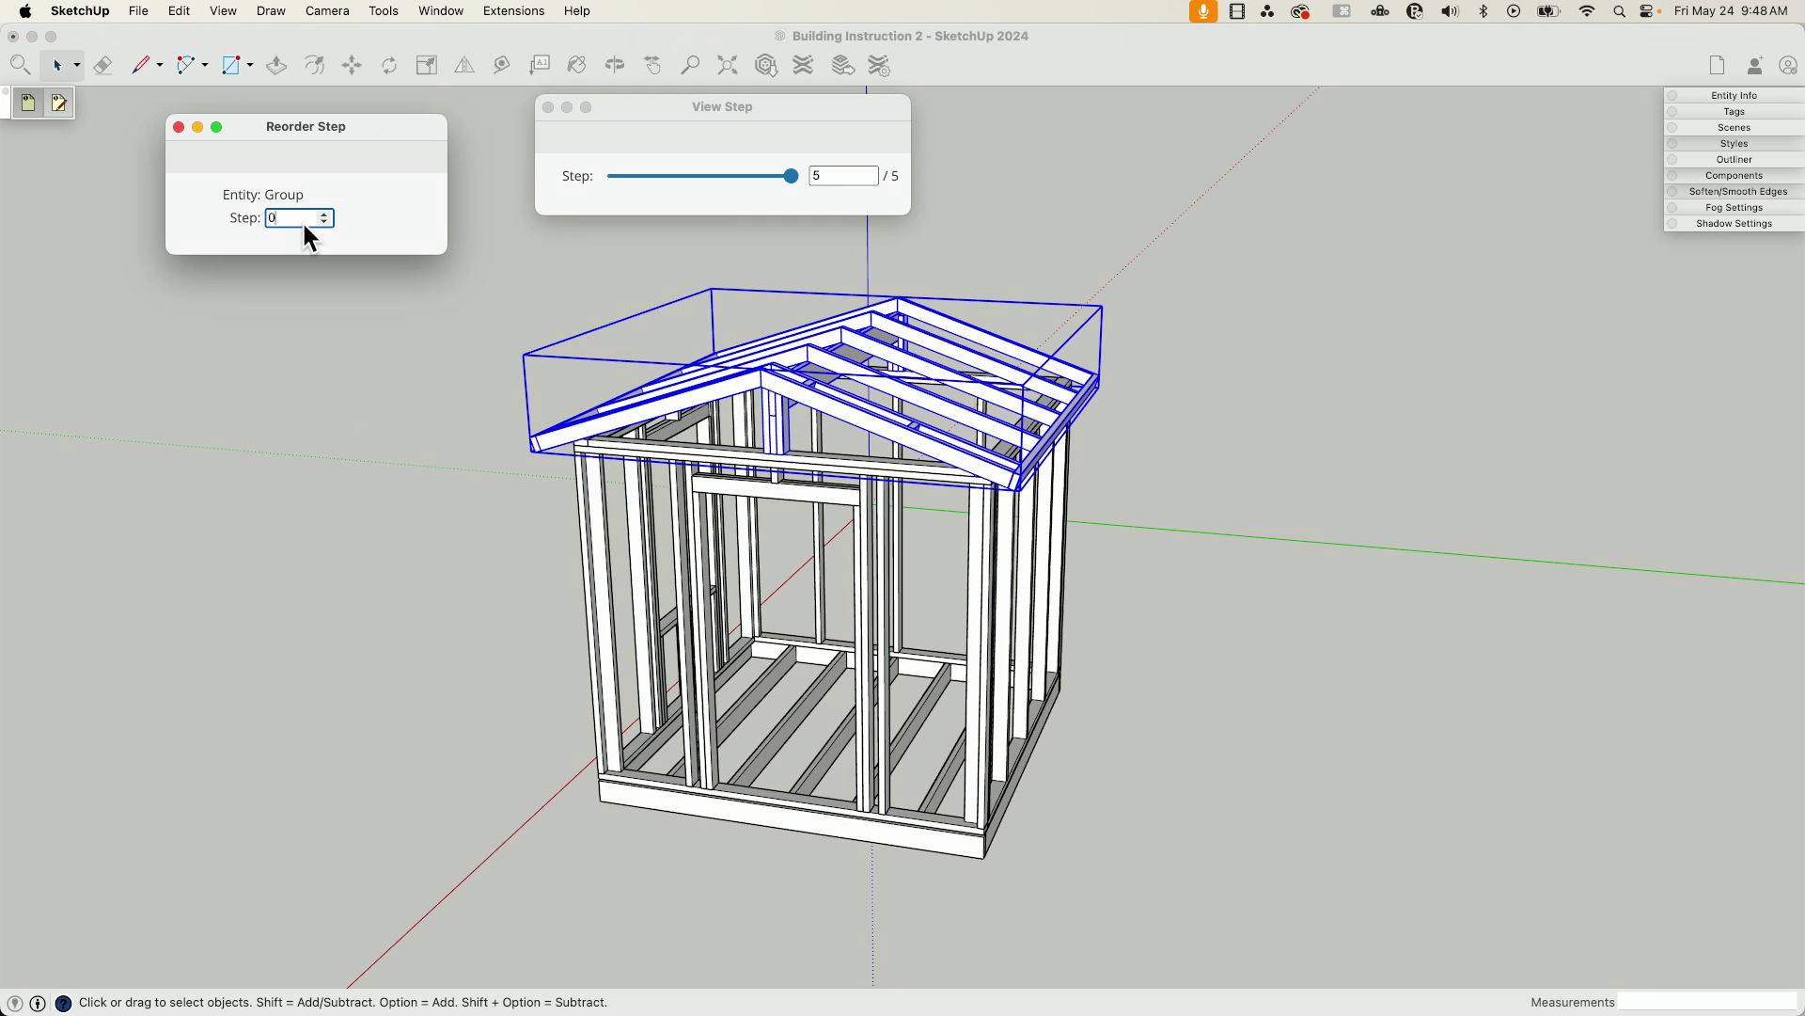
left_click(406, 319)
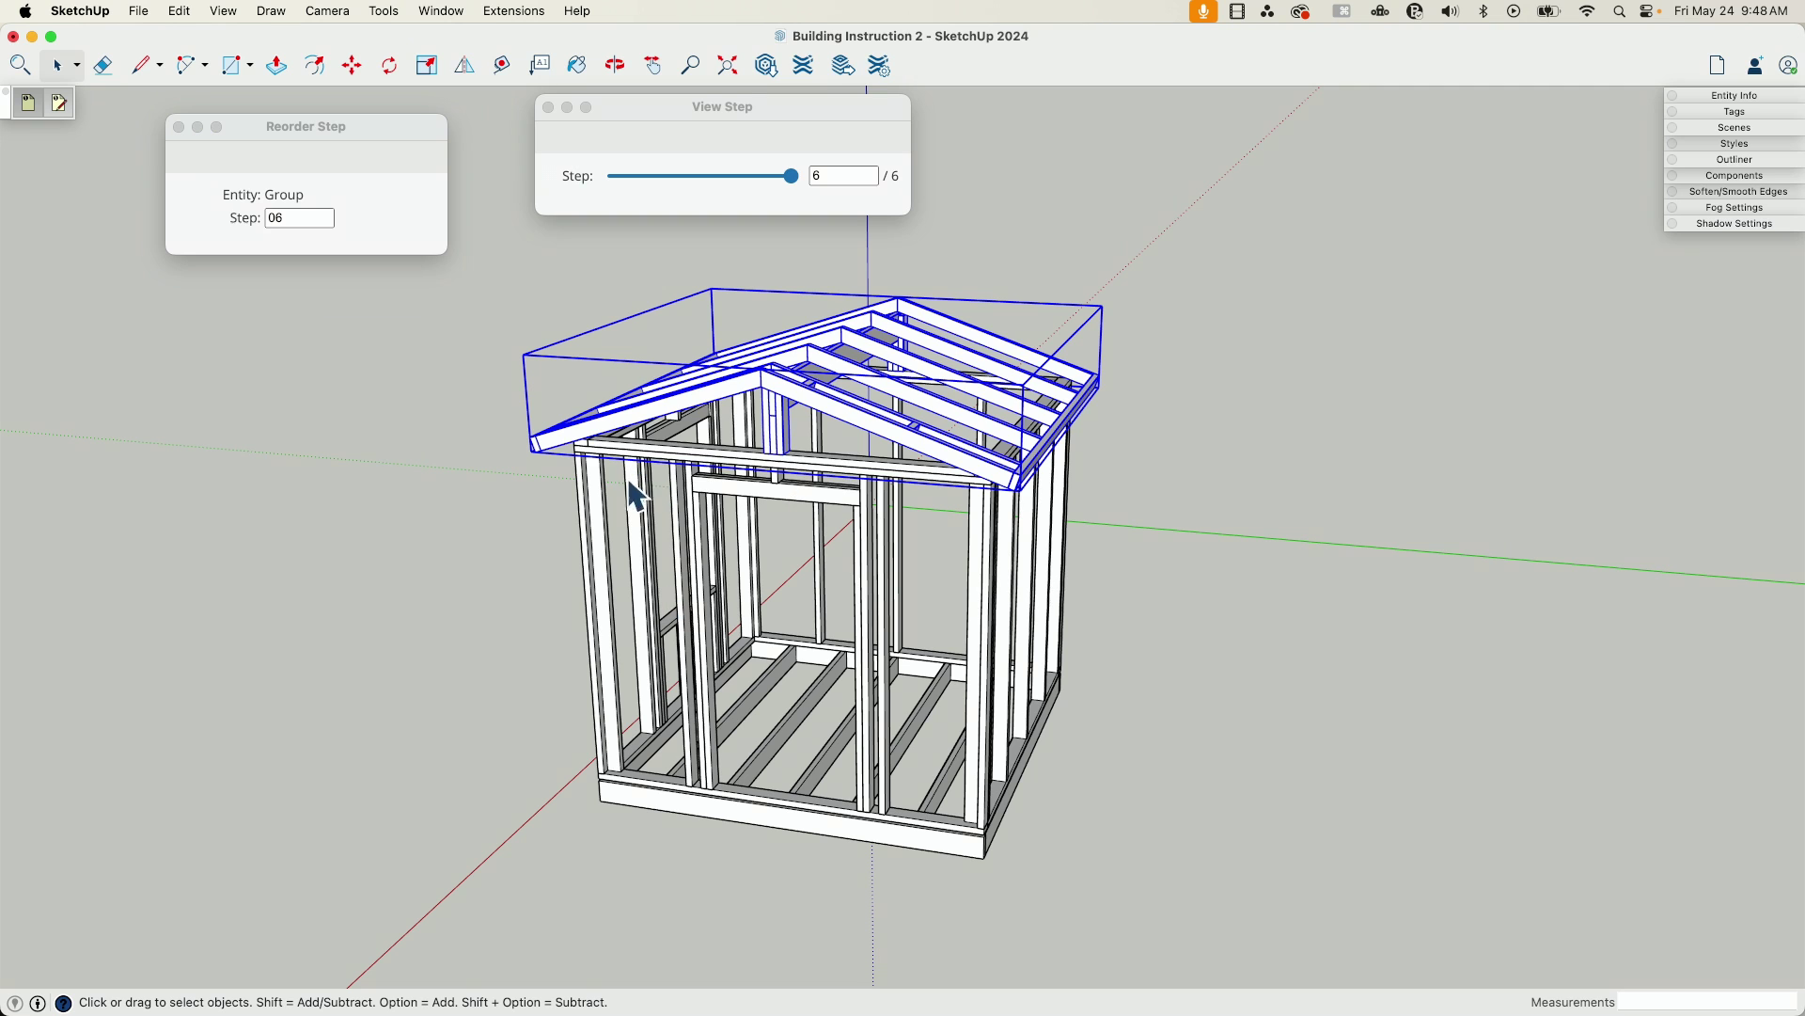
Roll the build sequence back to step 4, clear the selection, and run through the sequence to step 6.
left_click_drag(793, 175, 733, 175)
left_click(1202, 243)
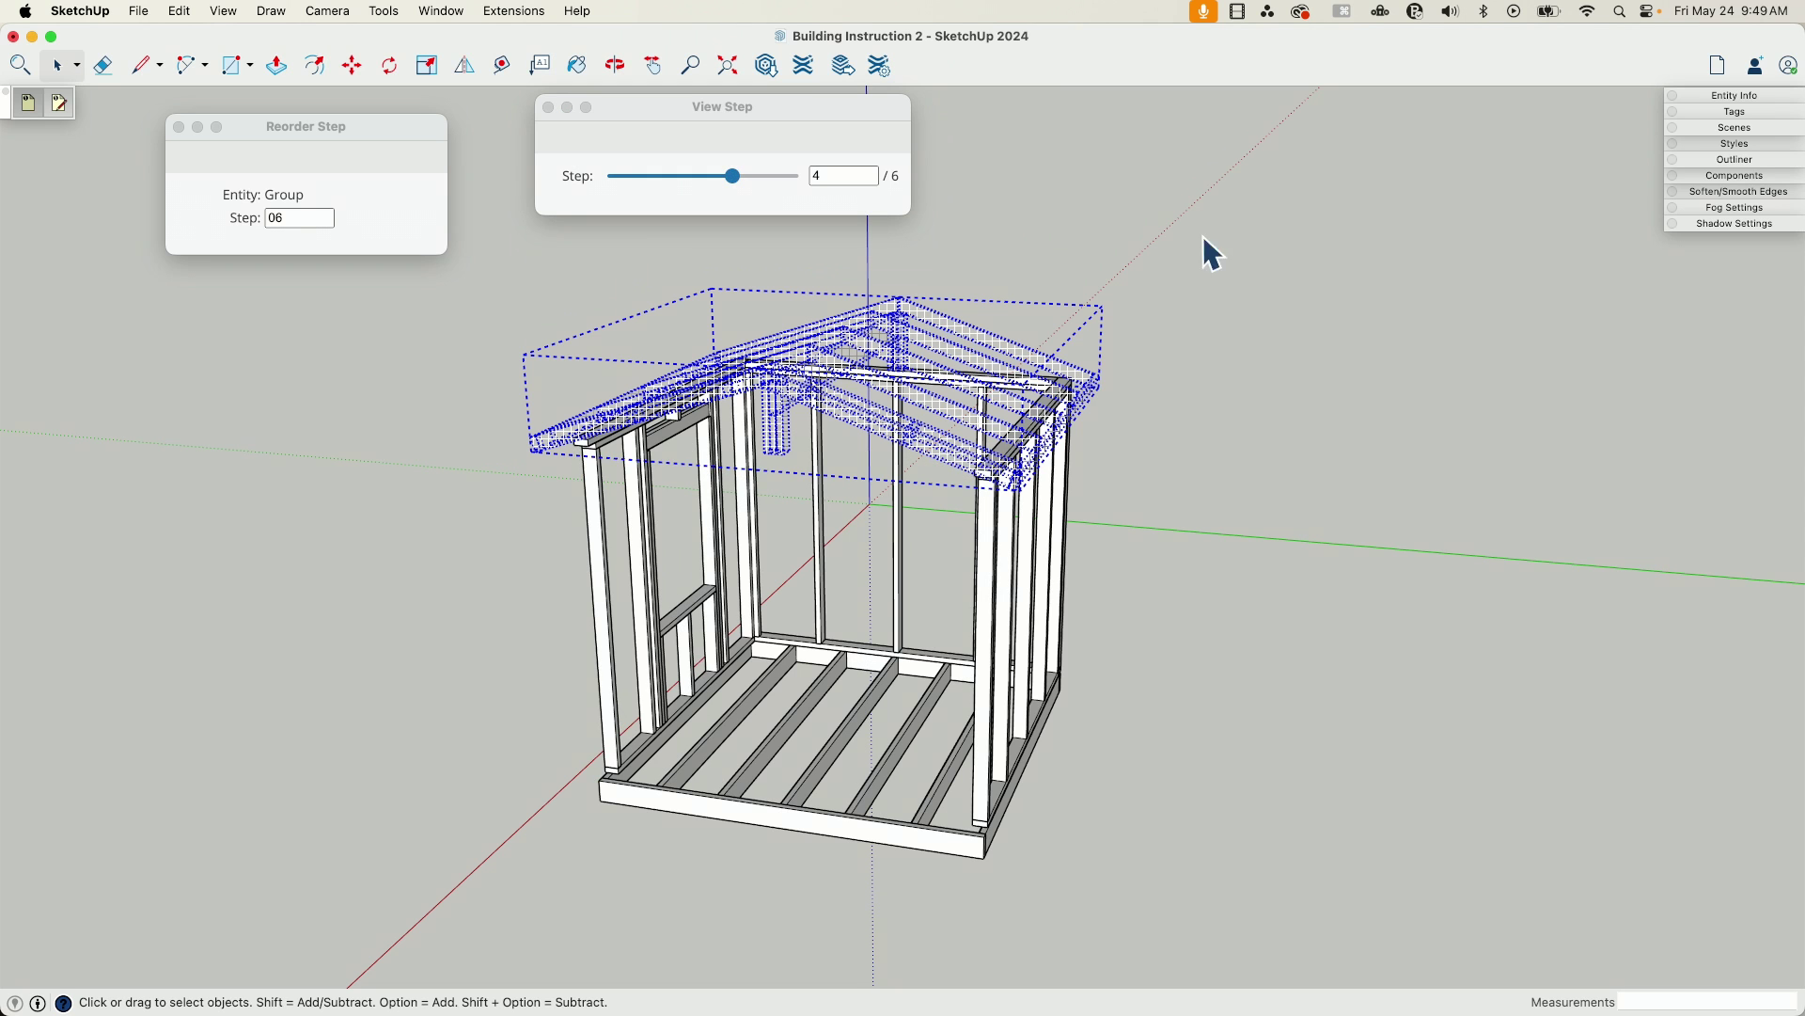
left_click_drag(731, 177, 788, 179)
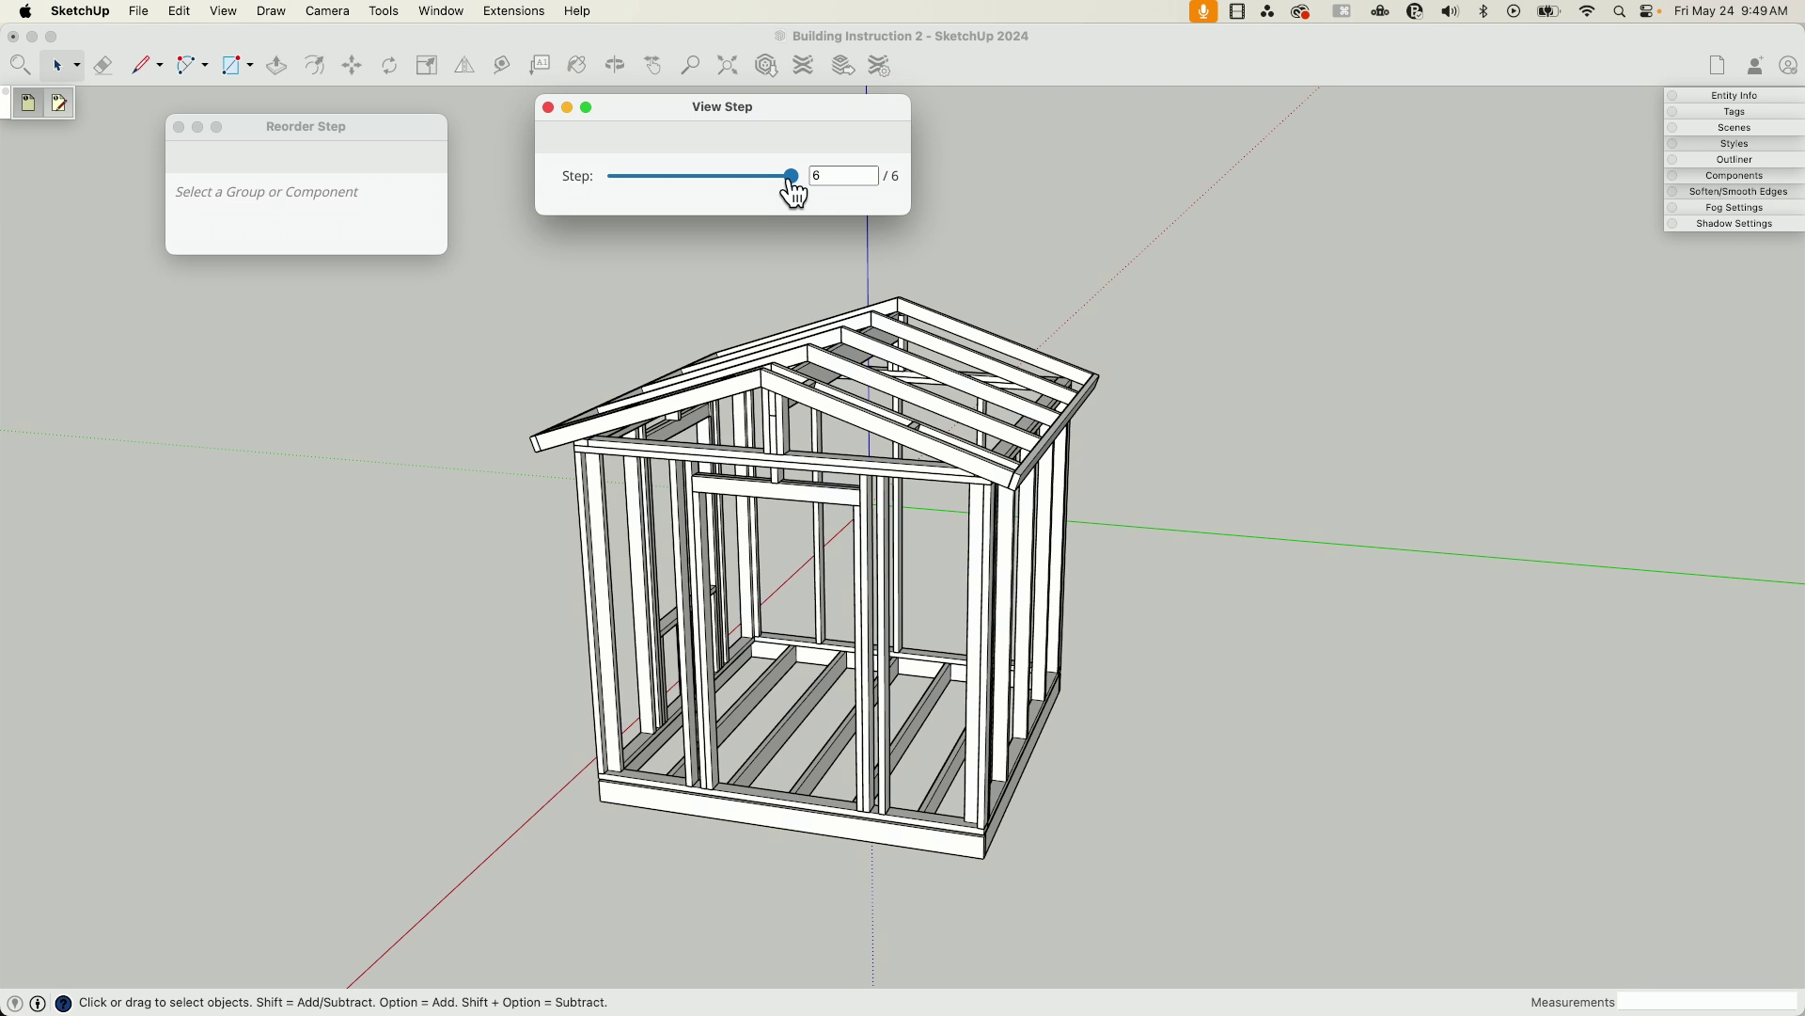
mouse_move(792, 186)
left_mouse_down()
mouse_move(580, 171)
mouse_move(814, 186)
left_mouse_up()
mouse_move(792, 179)
left_mouse_down()
mouse_move(612, 179)
mouse_move(867, 200)
mouse_move(617, 185)
mouse_move(793, 194)
left_mouse_up()
left_click_drag(794, 193, 841, 188)
Switch back to the Building Instruction model and reposition its window to fill the screen.
left_click(442, 14)
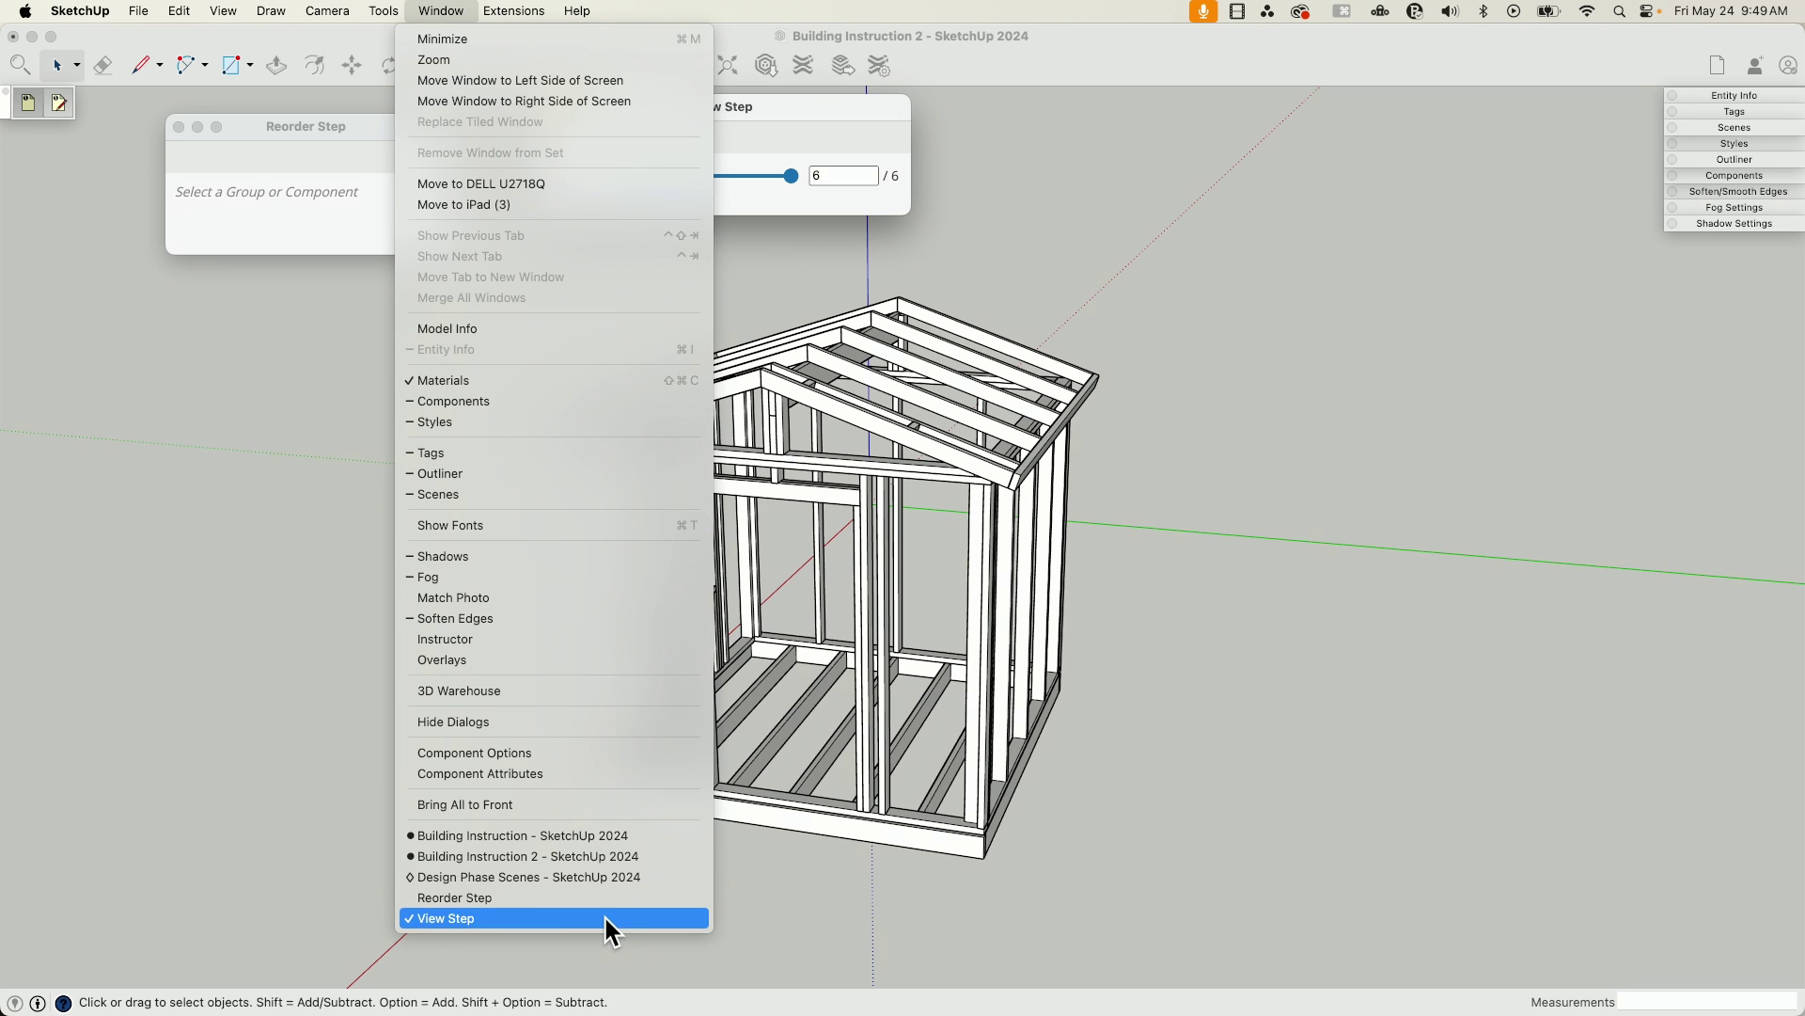
left_click(606, 835)
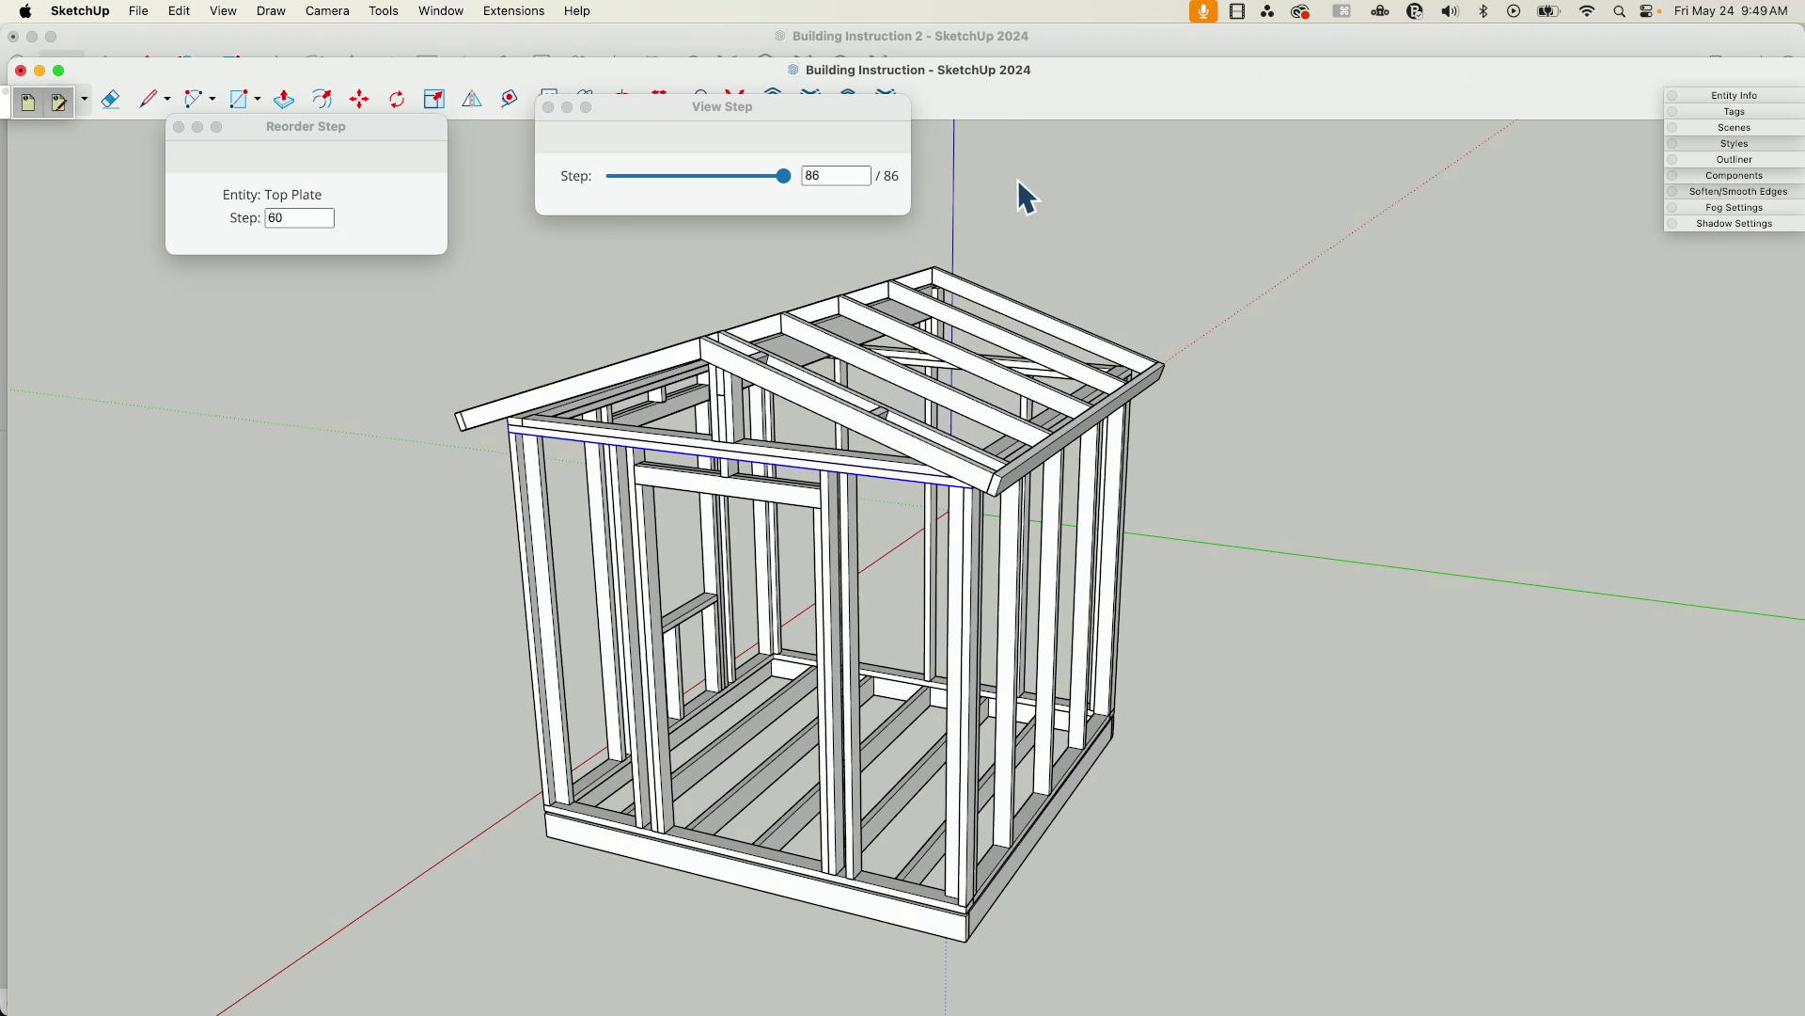
left_click_drag(994, 72, 972, 30)
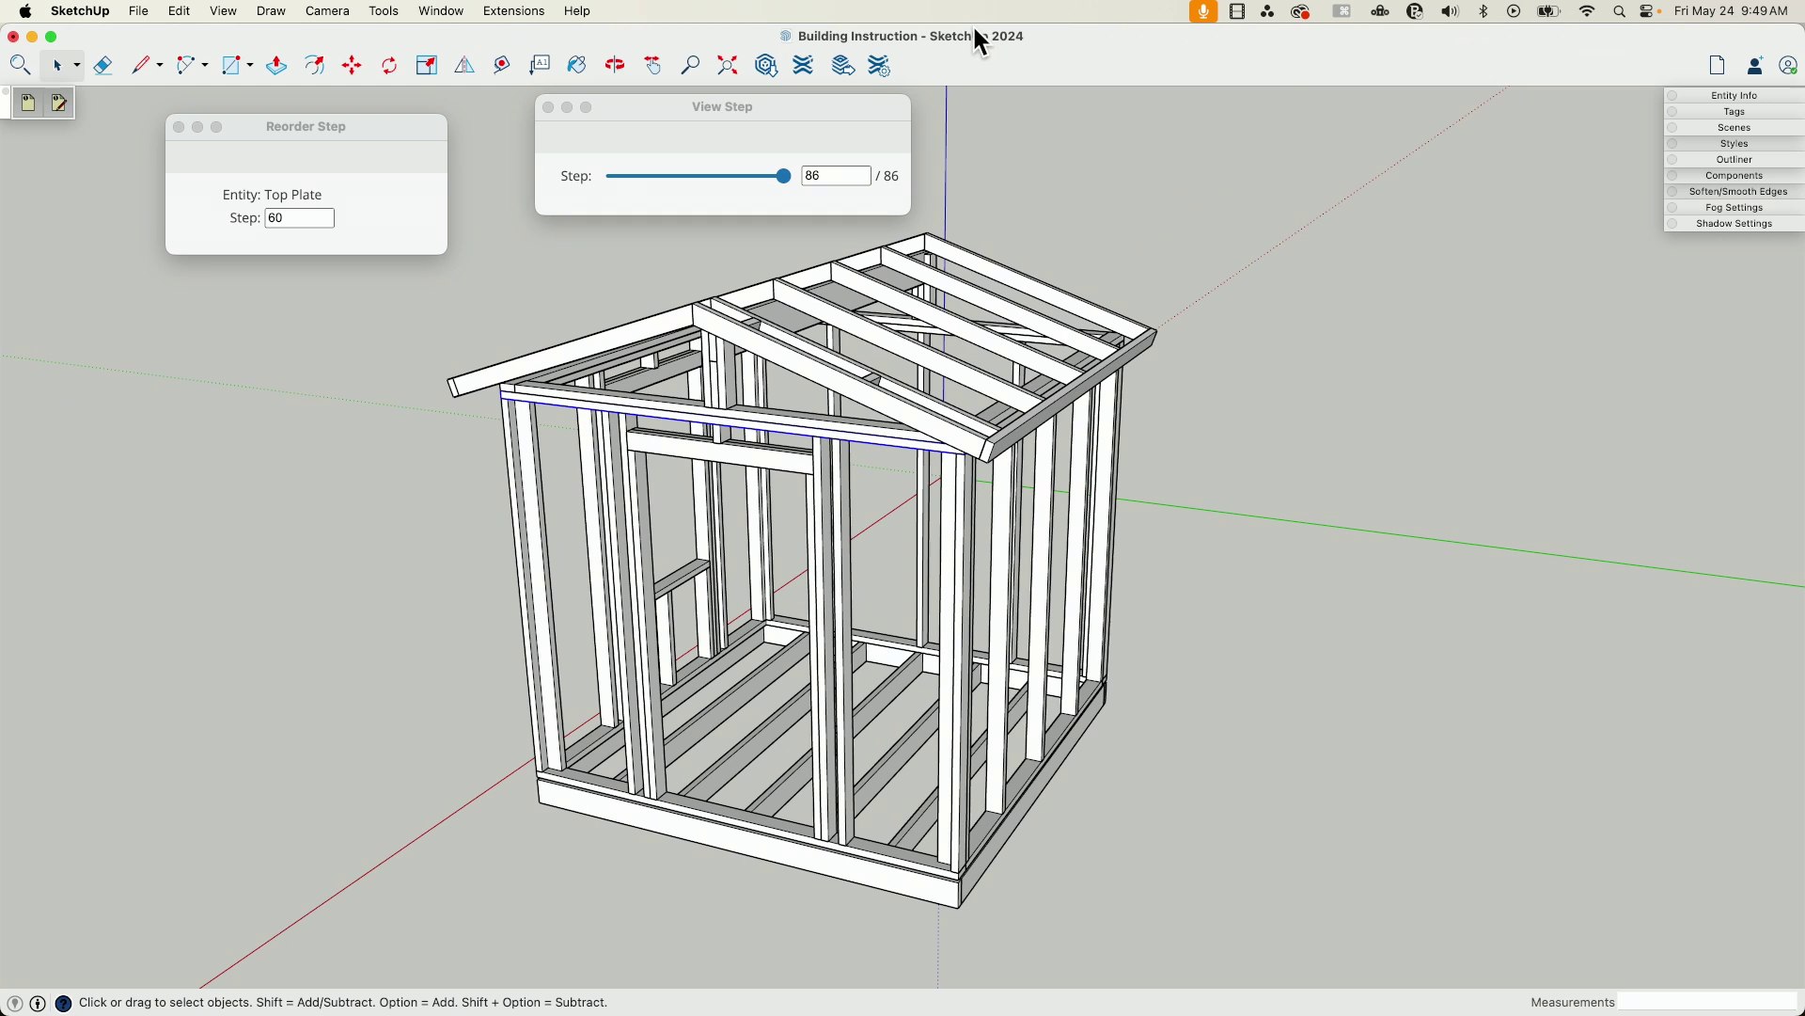
Clear the selection, roll the build sequence back to step 61 to check the top plates, and return to step 86.
left_click(835, 438)
left_click_drag(780, 173, 733, 175)
left_click(965, 233)
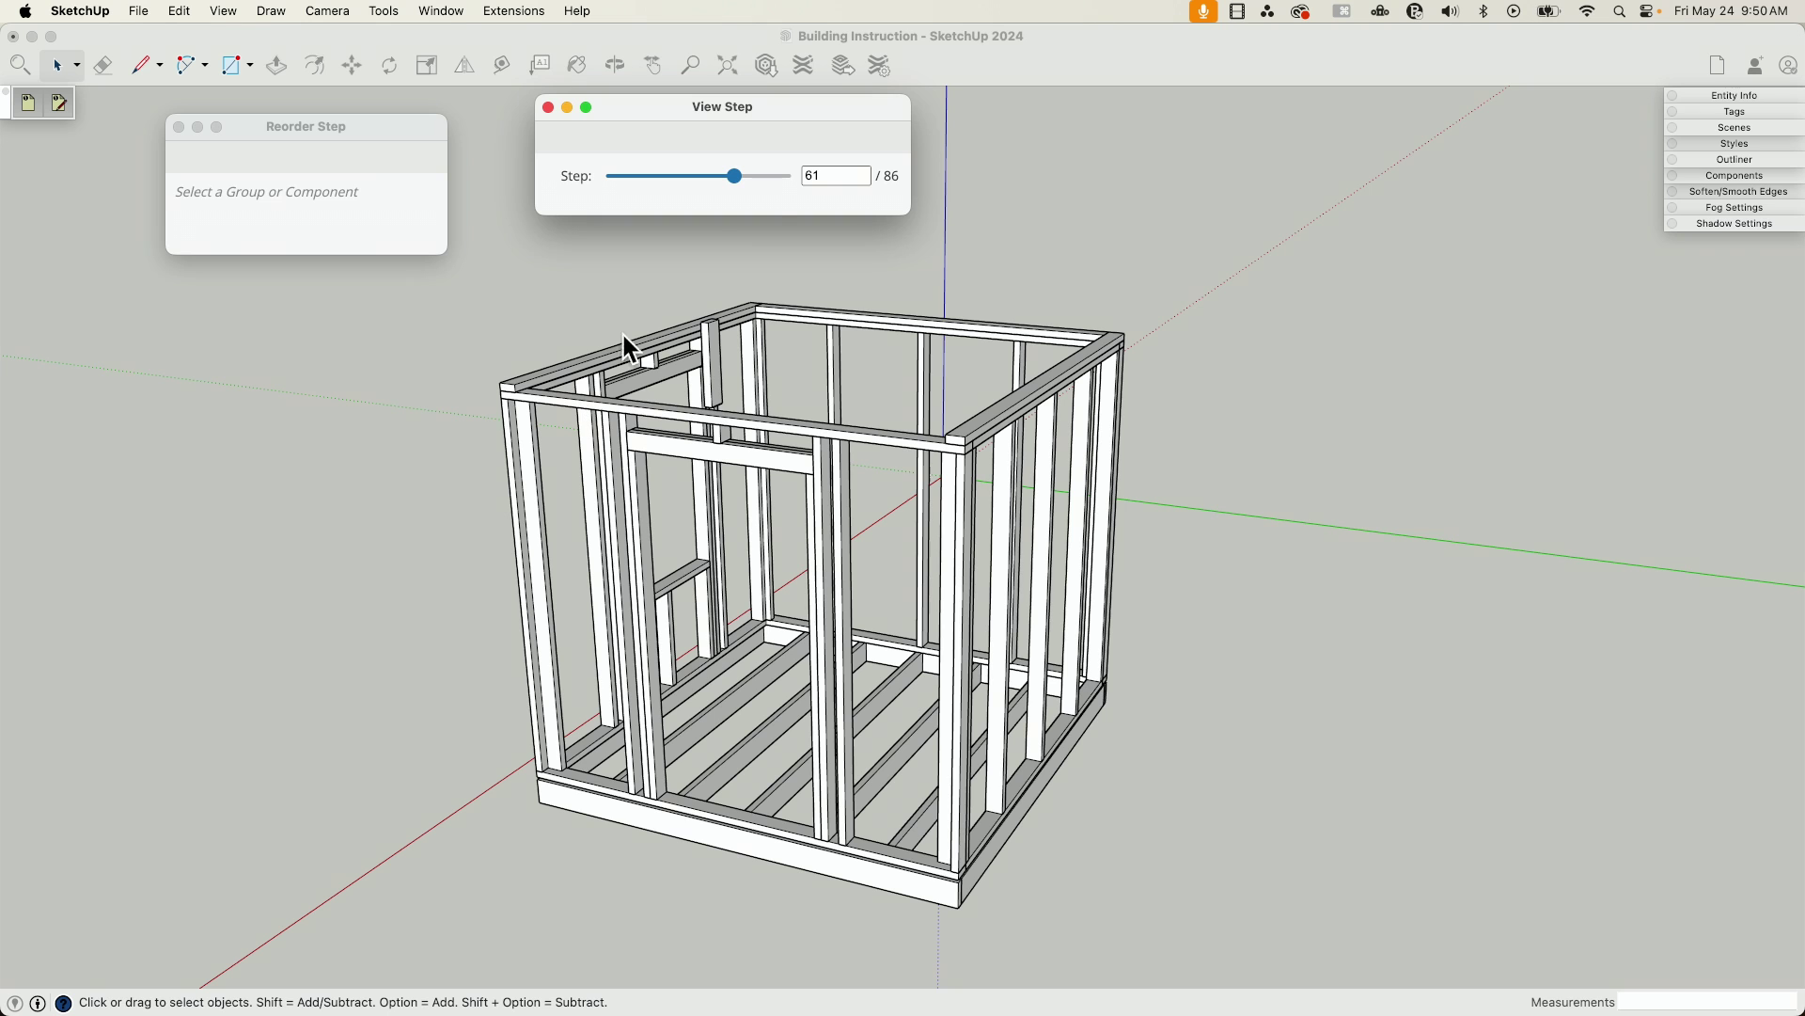
left_click_drag(738, 179, 828, 185)
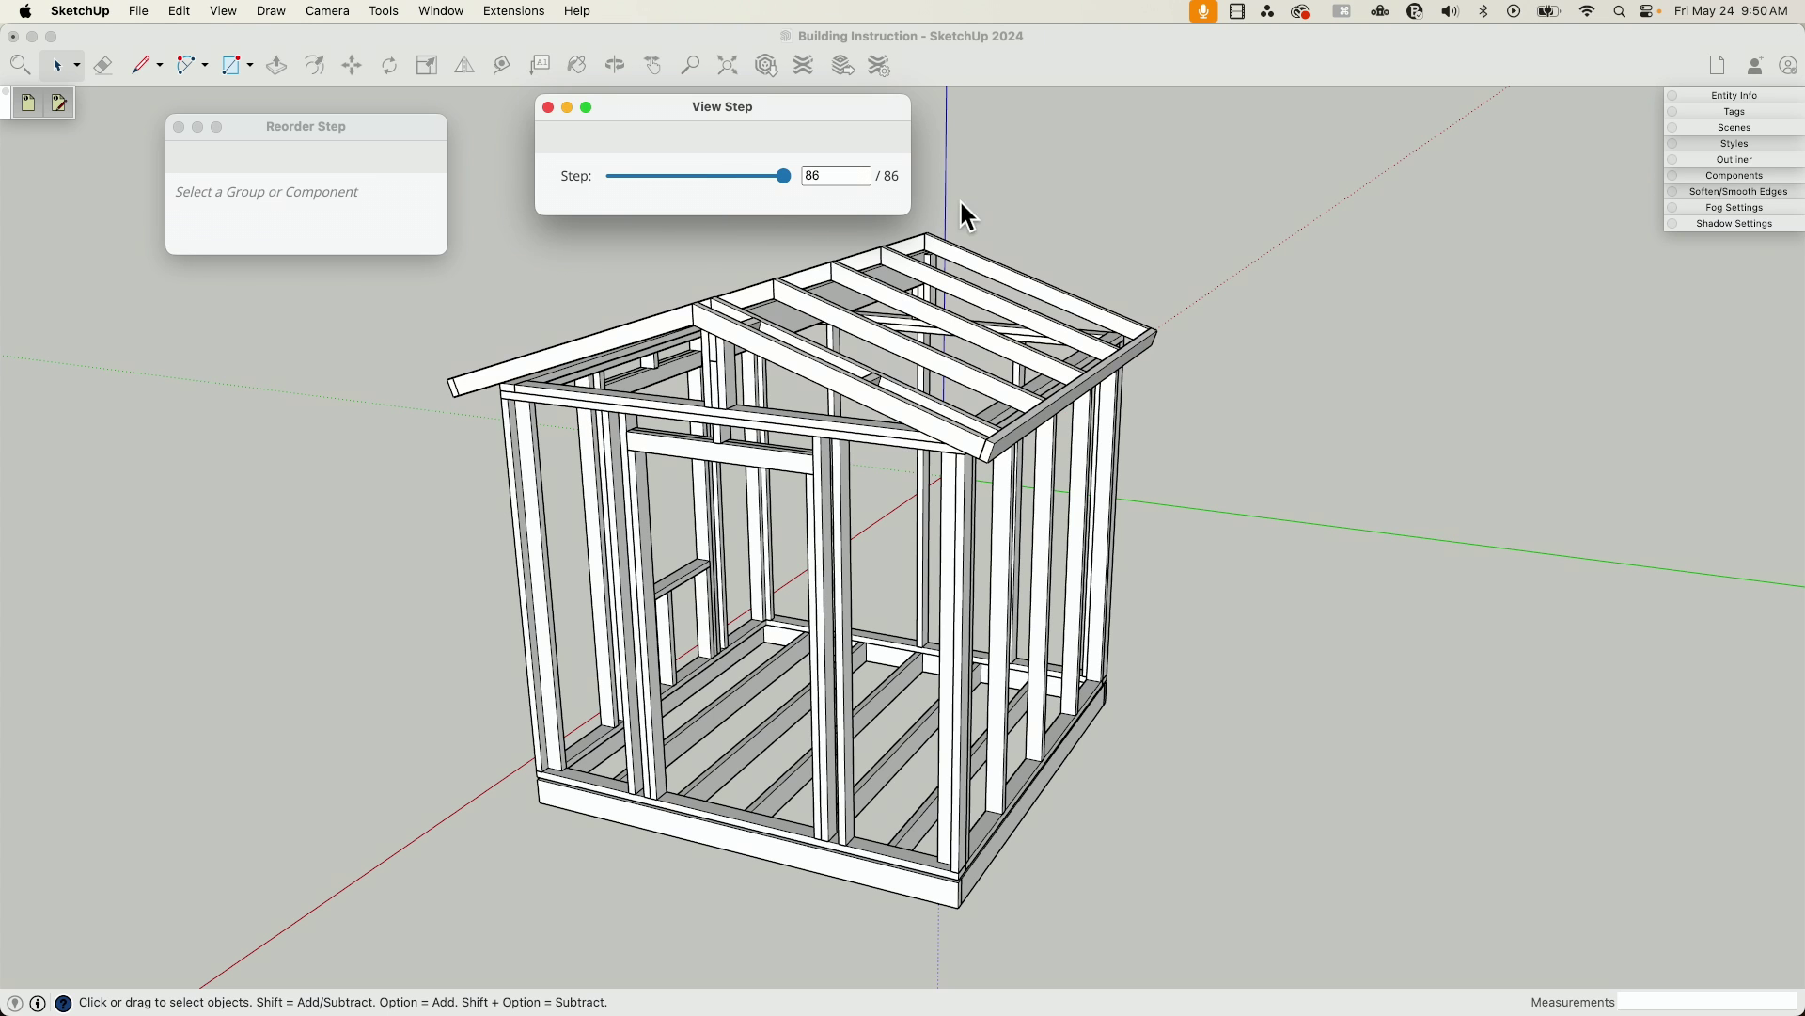
Select the front wall's upper top plate and set its step number to 61.
left_click(794, 415)
left_click(784, 413)
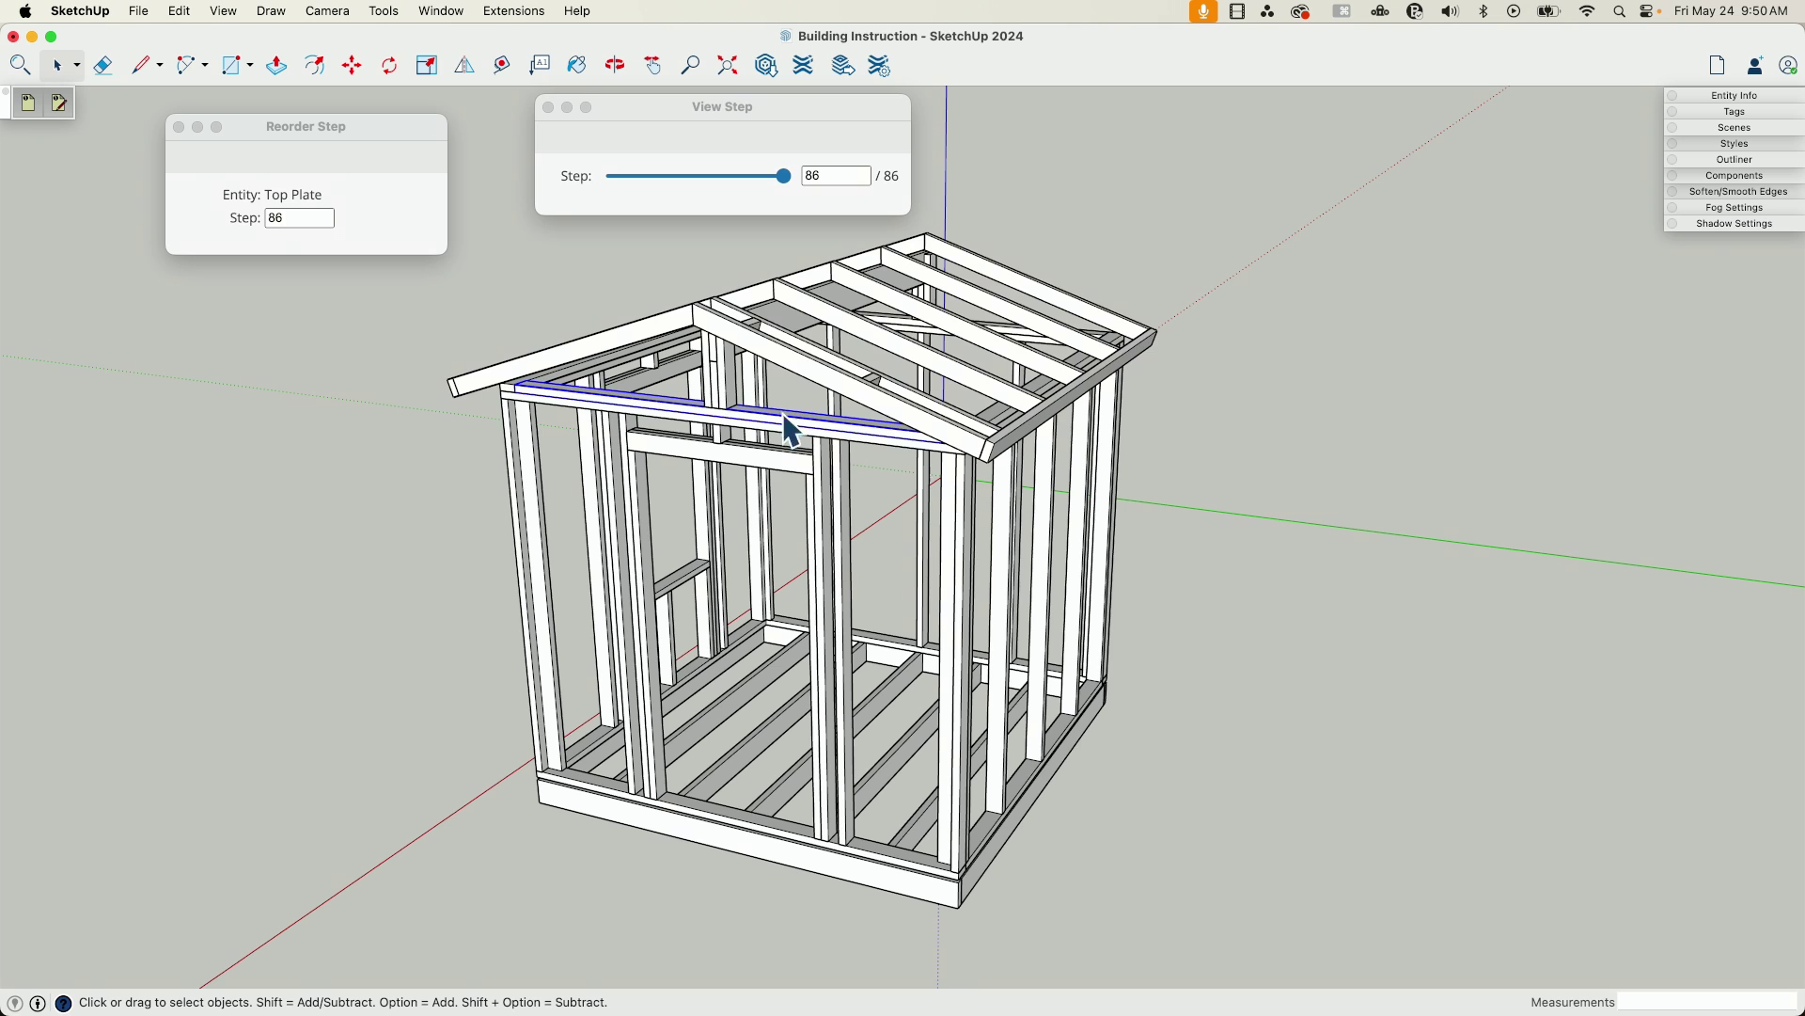
left_click(291, 218)
type("61")
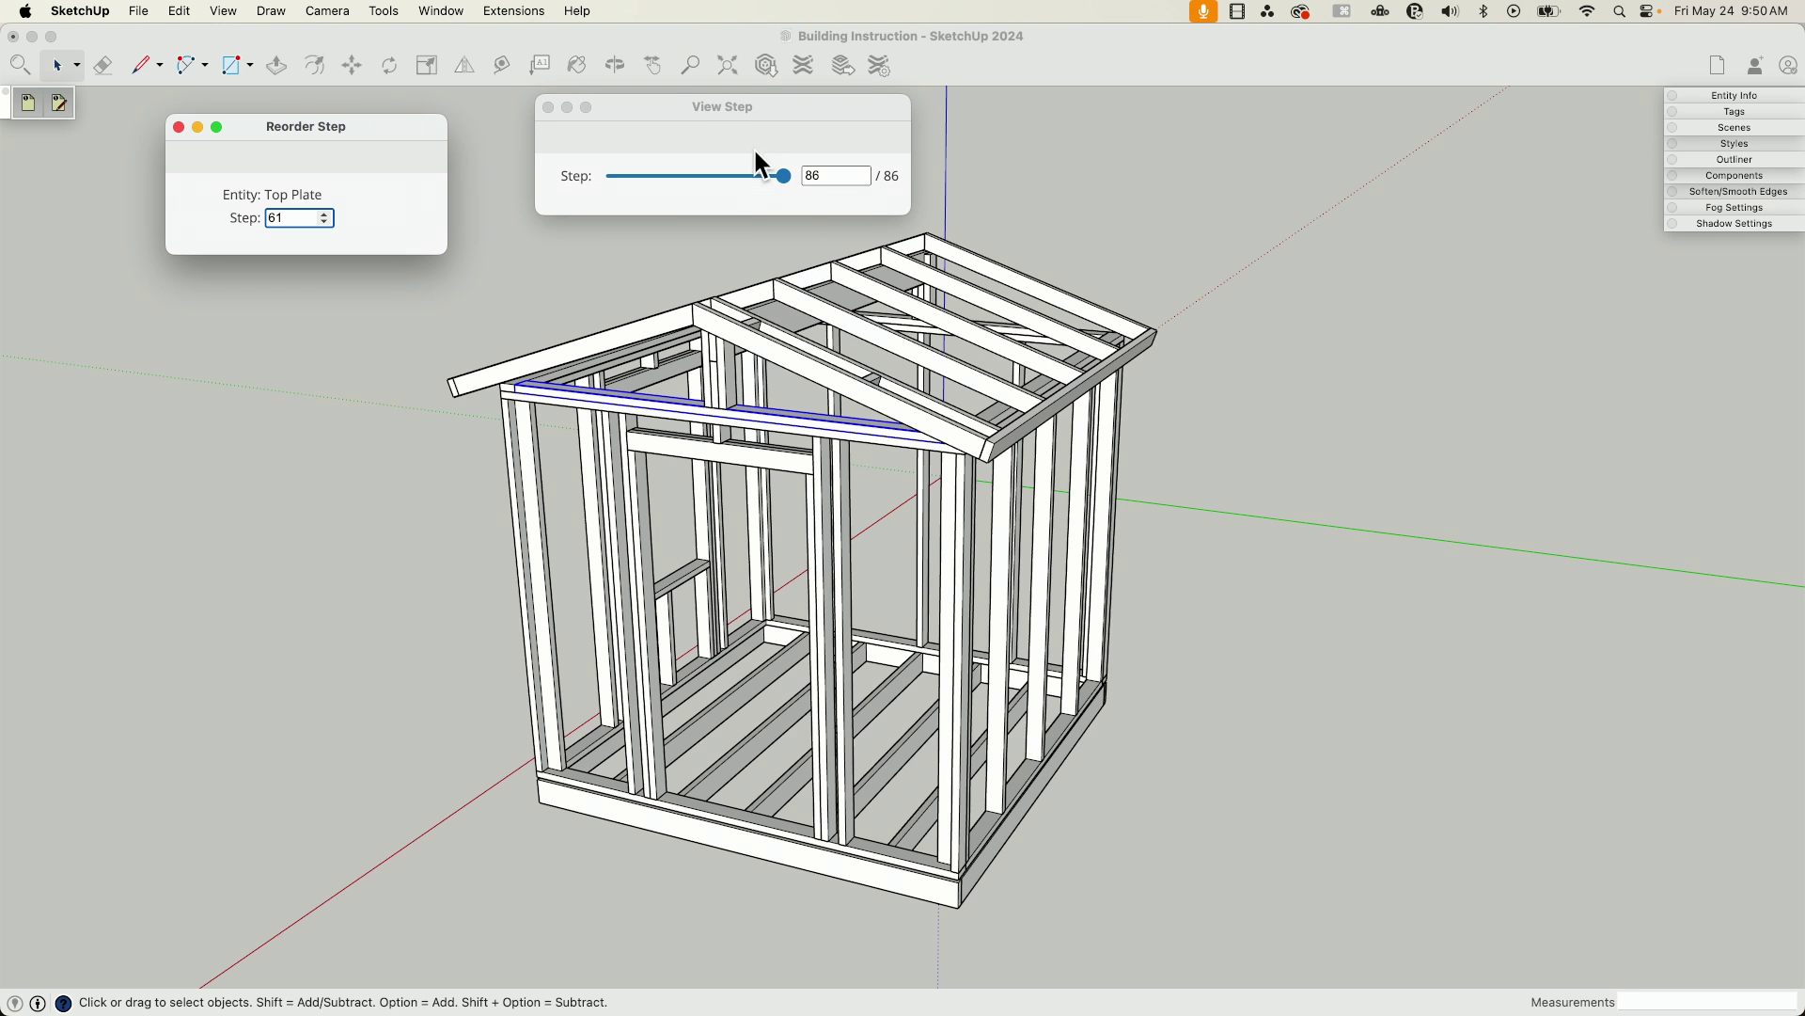
Roll the build sequence back to step 23, clear the selection, and play the assembly forward to step 86.
left_click_drag(785, 176, 659, 176)
left_click(525, 267)
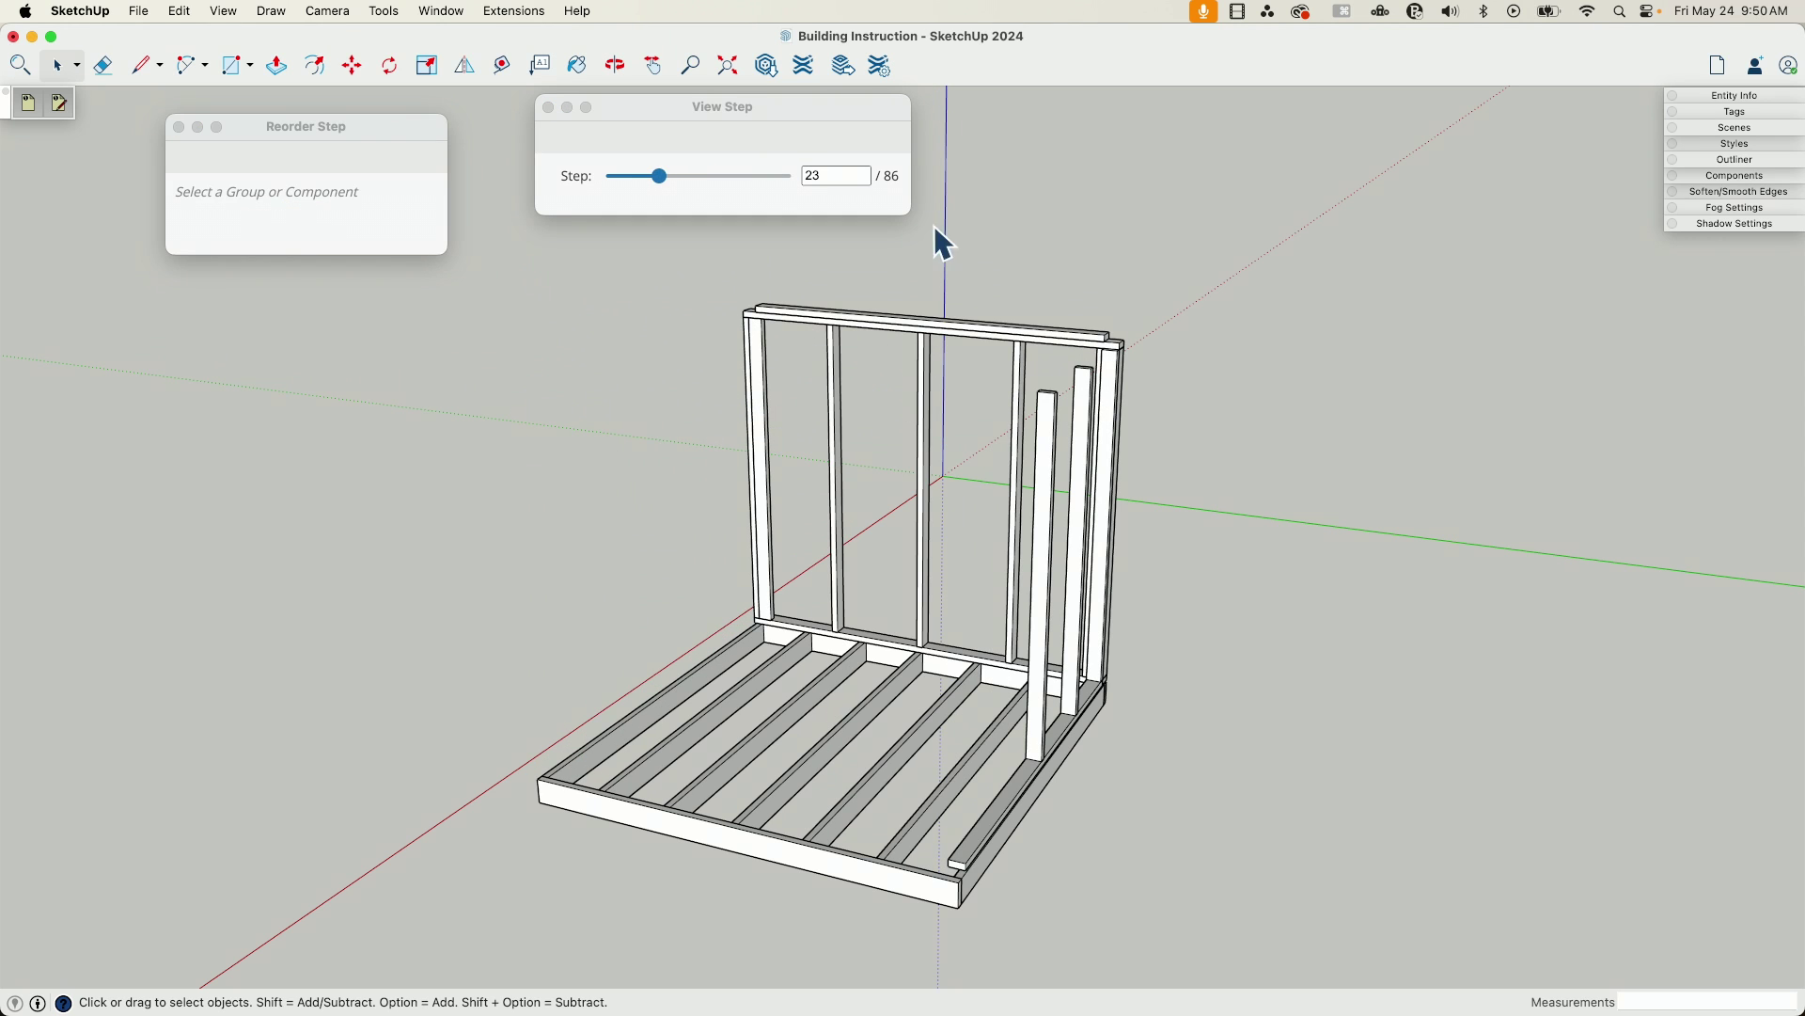
left_click(661, 177)
left_click_drag(659, 176, 794, 176)
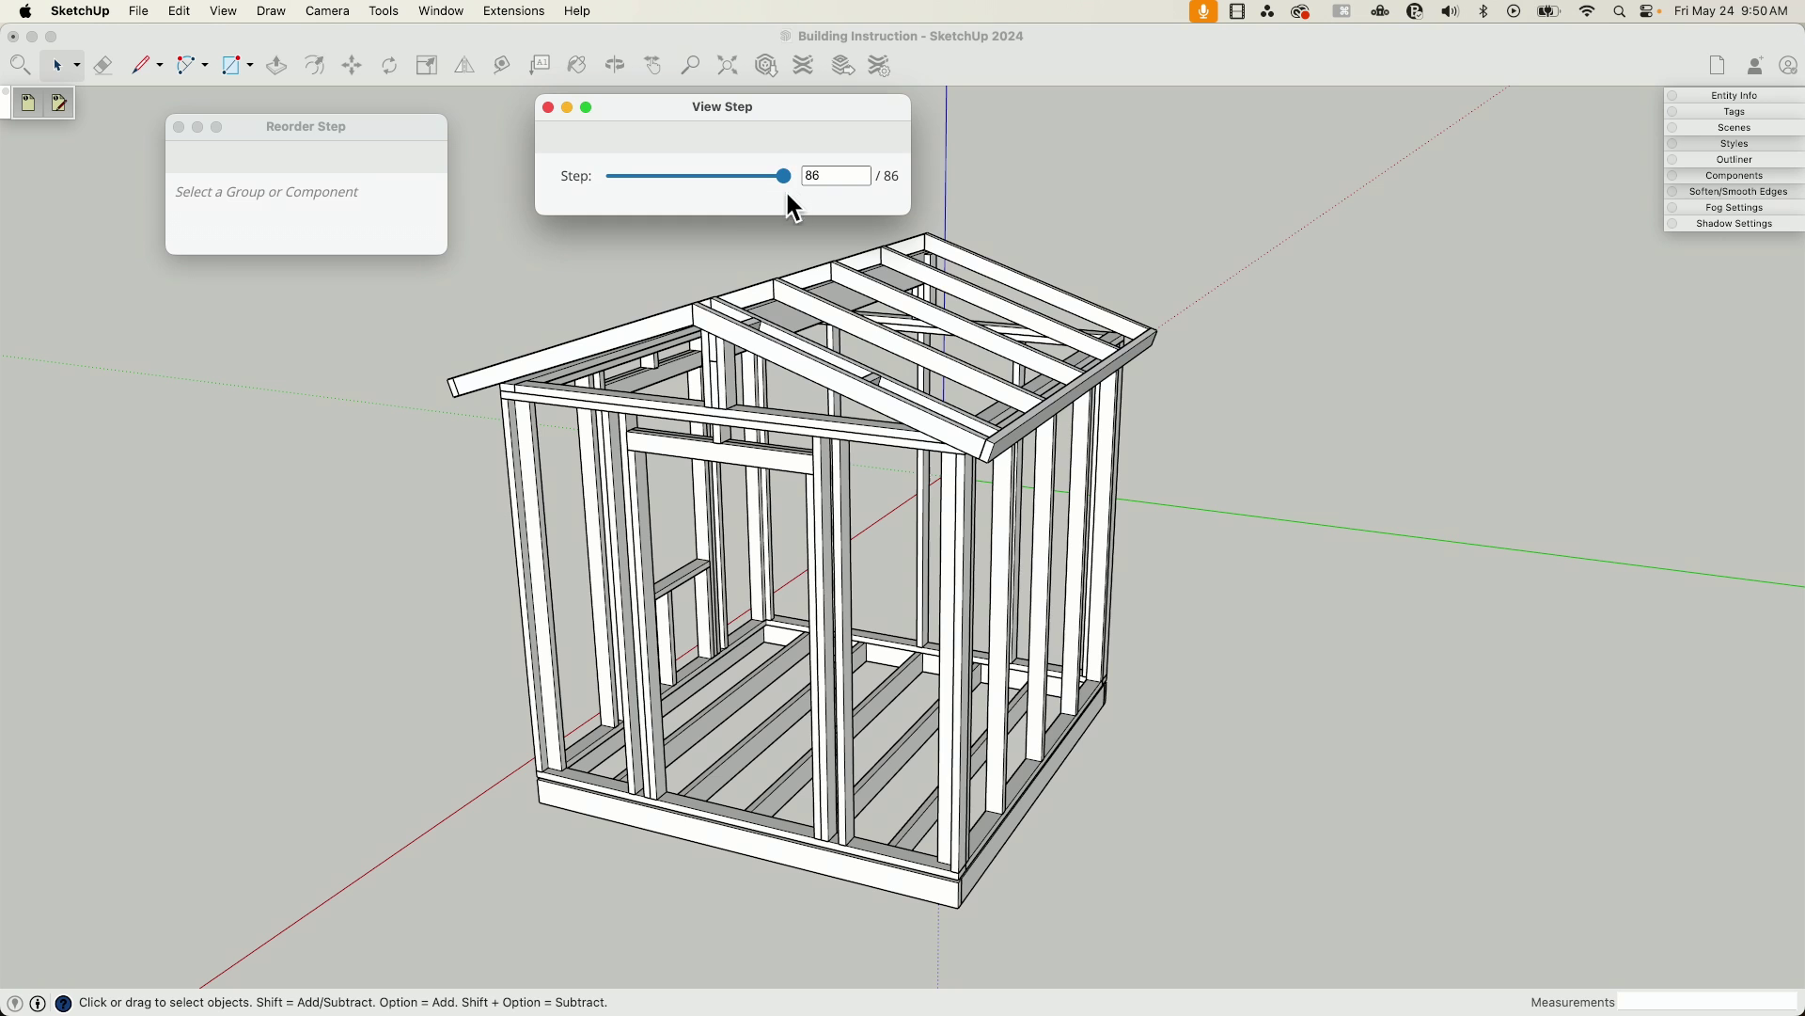
Scrub through the shed's build sequence and stop at step 25.
left_click_drag(752, 183, 835, 199)
left_click_drag(788, 191, 832, 180)
left_click_drag(611, 178, 668, 181)
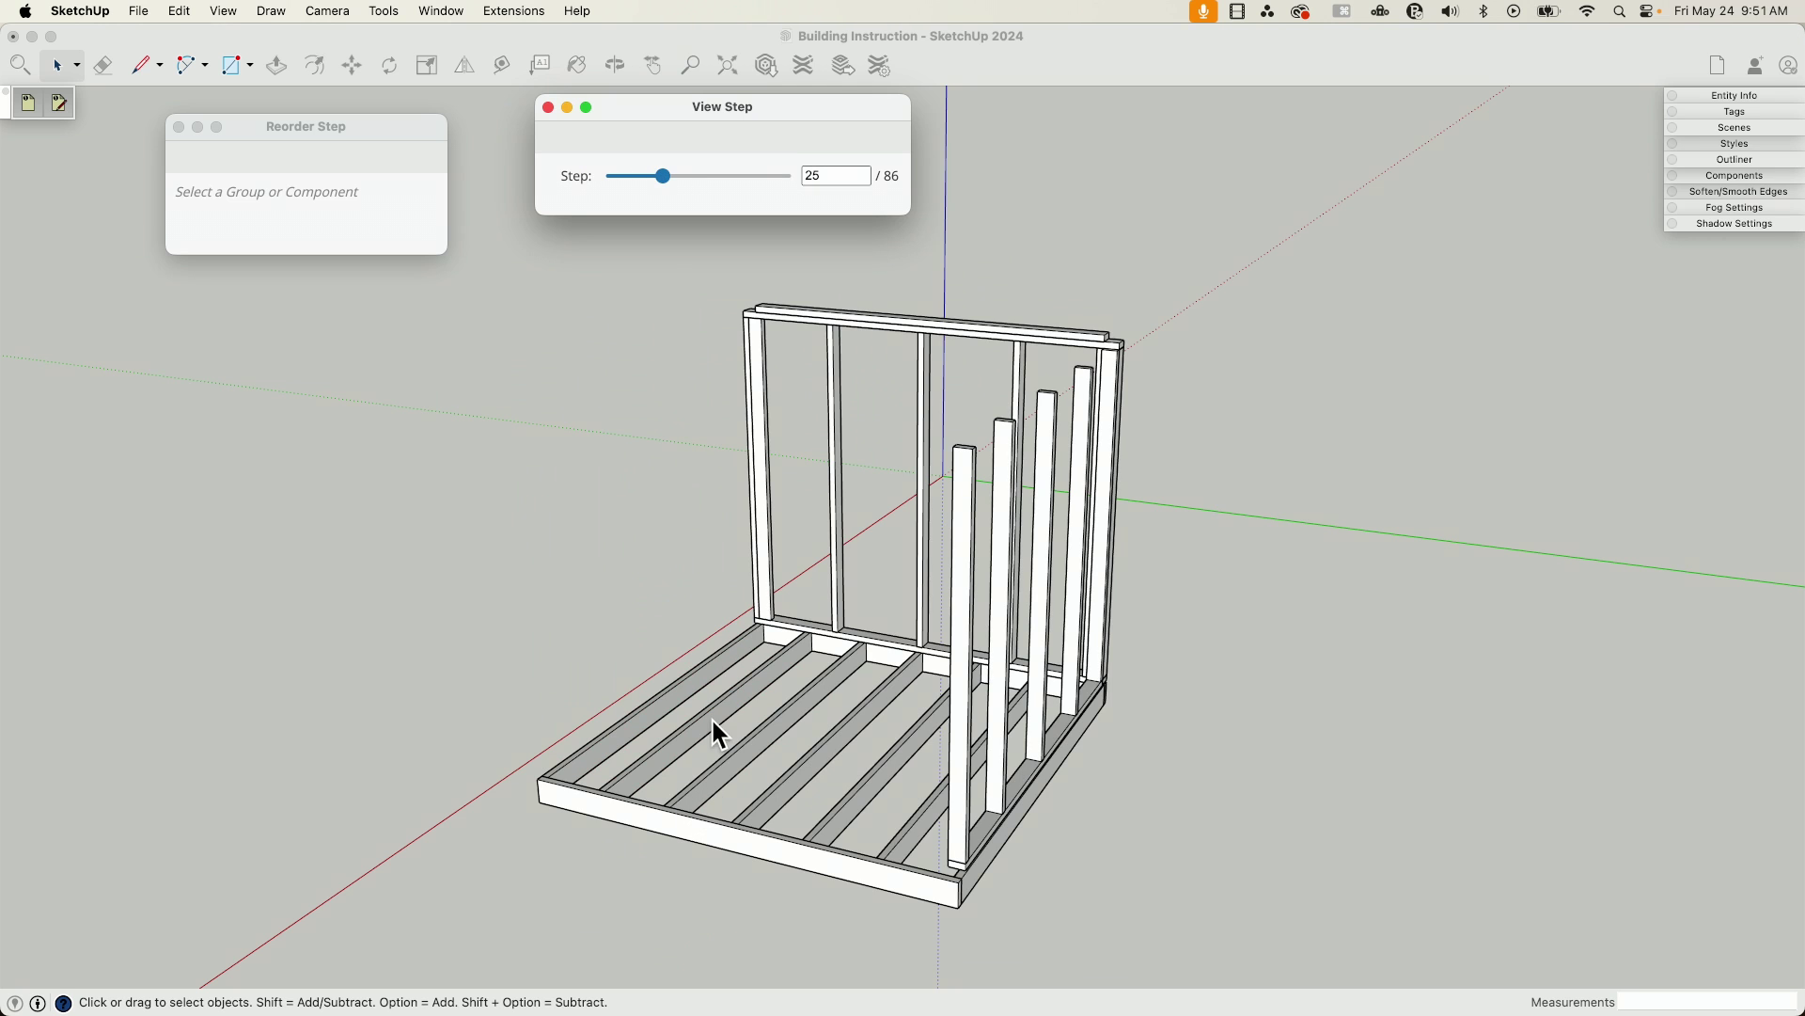
Select a middle floor joist to check its step number, then open the neighbouring joist for editing and exit it.
left_click(744, 743)
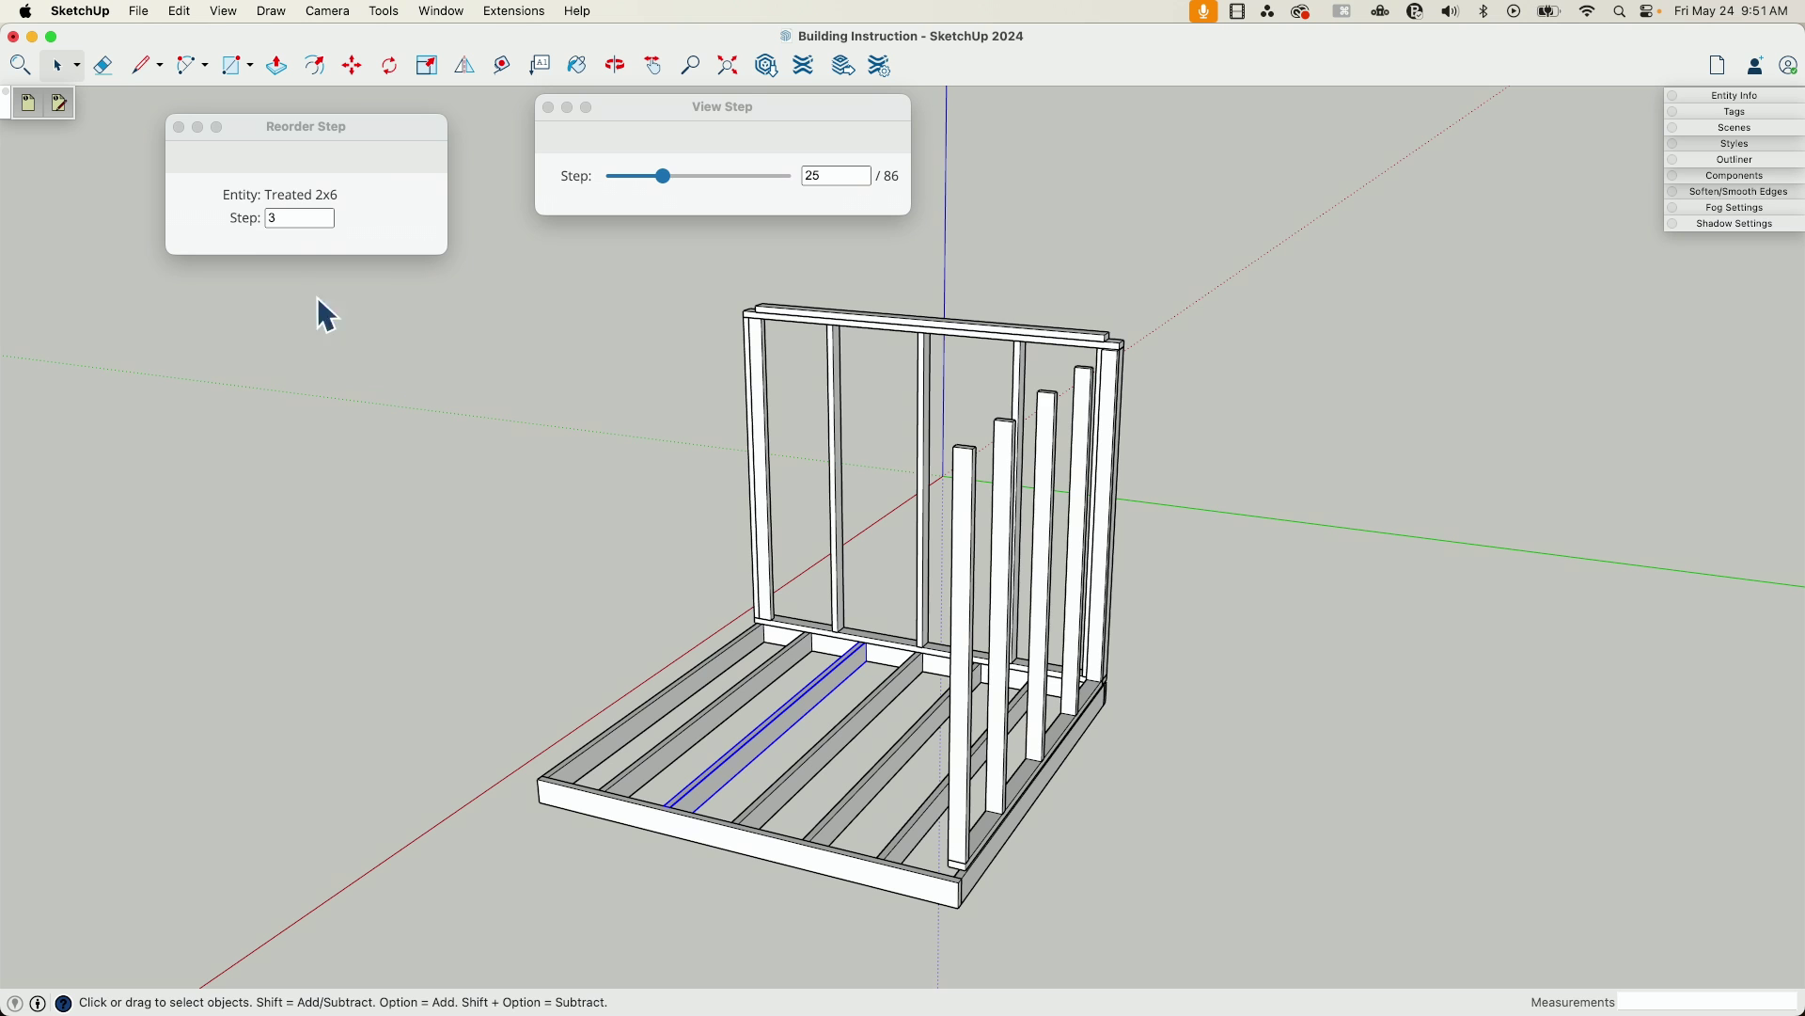
double_click(808, 784)
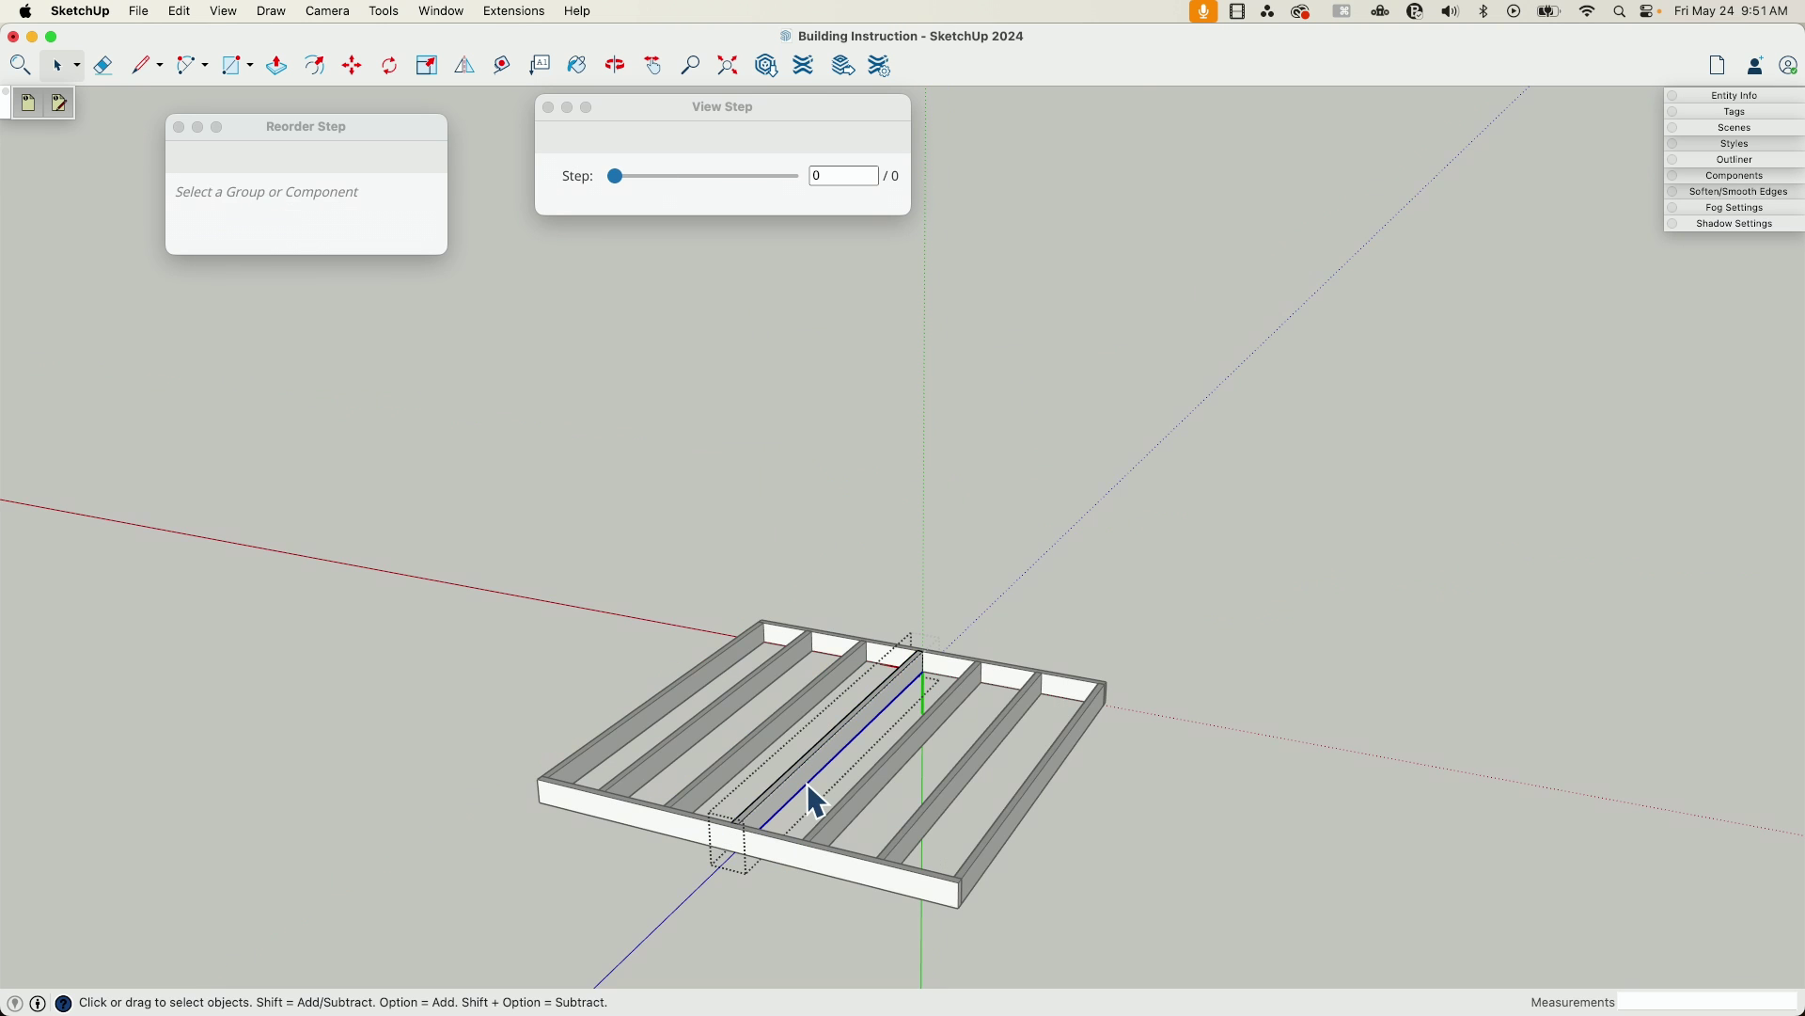
left_click(352, 381)
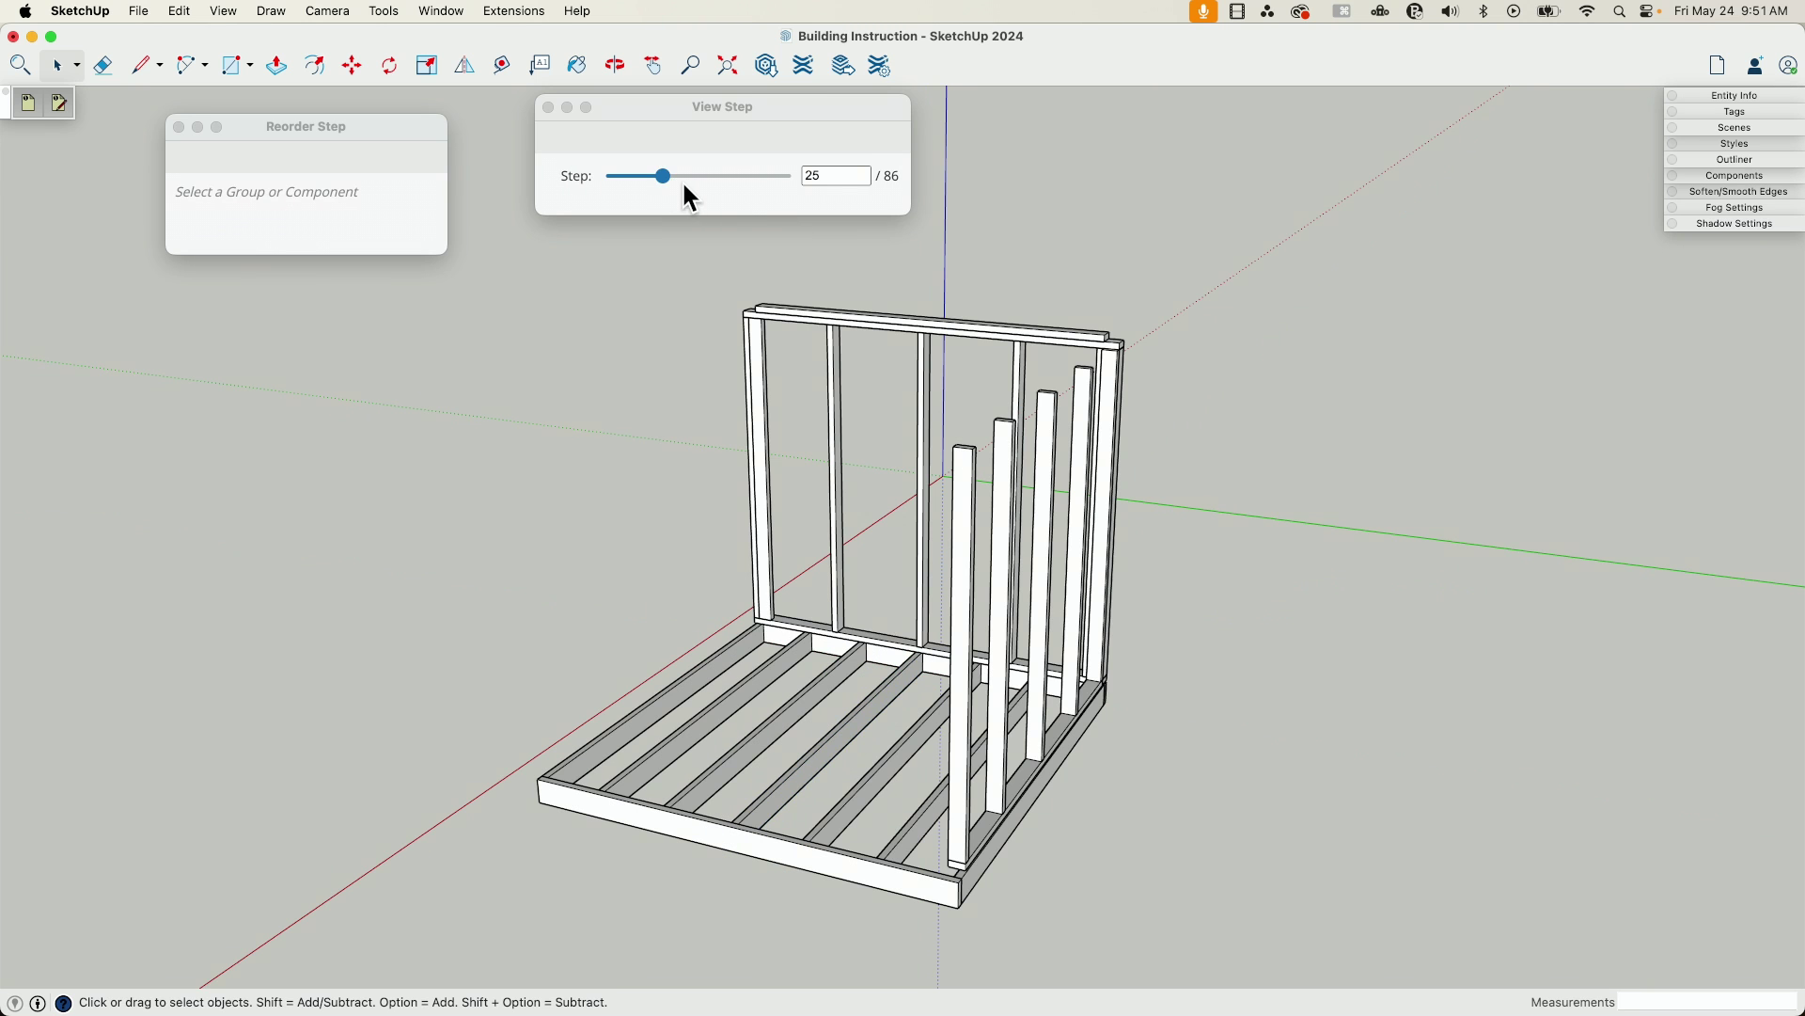
Advance the build sequence from step 25 to step 86 and examine the complete shed frame from several angles.
left_click_drag(663, 176, 830, 182)
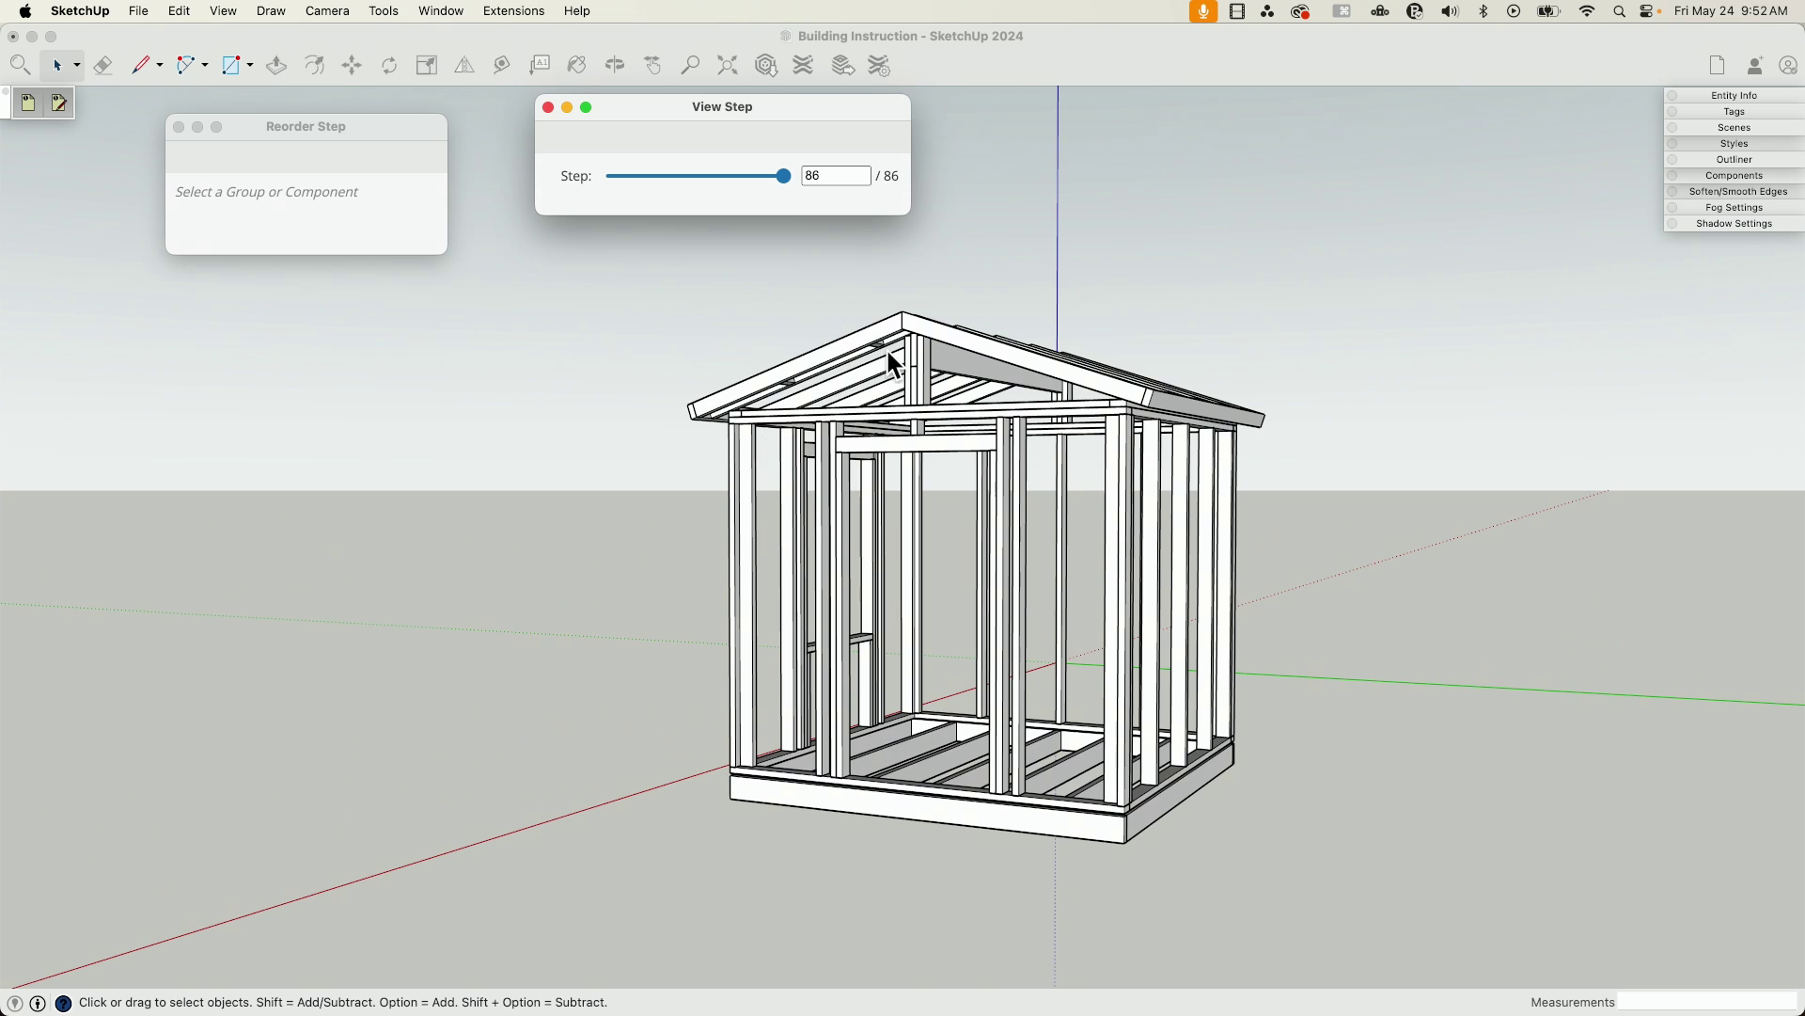
scroll(1337, 578, "down", 10)
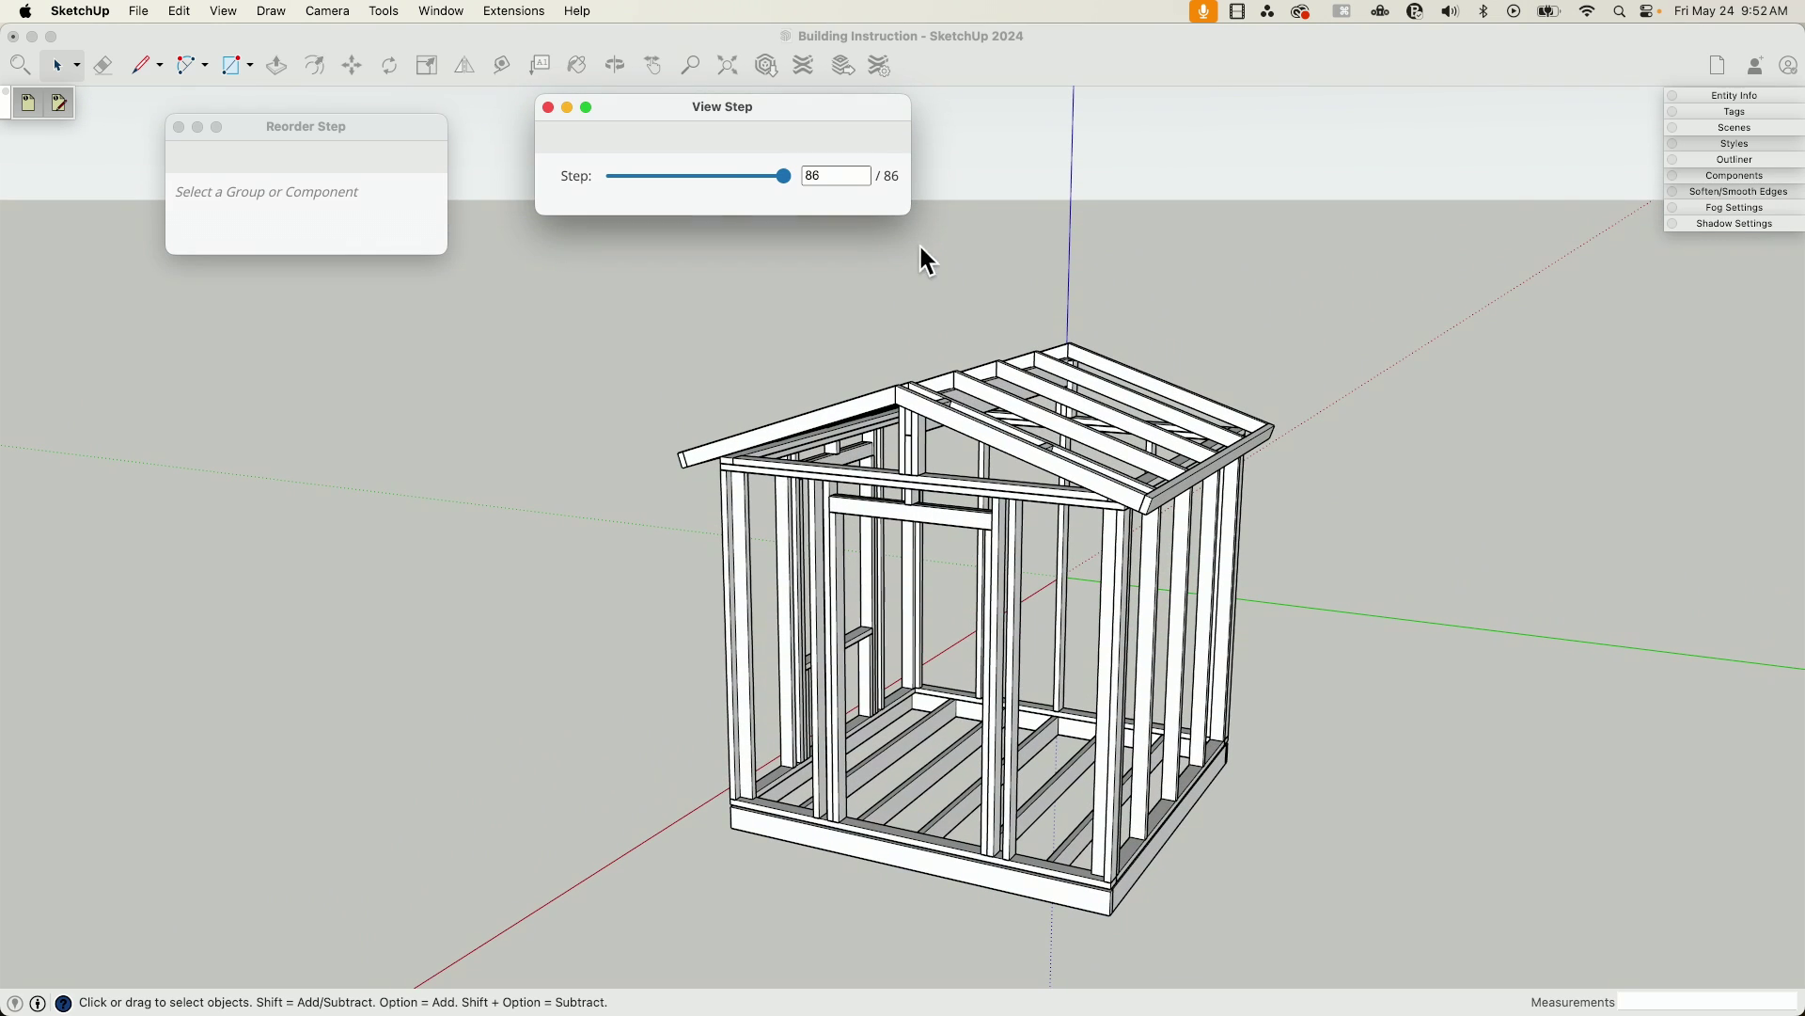
mouse_move(783, 176)
left_mouse_down()
mouse_move(591, 175)
mouse_move(837, 200)
mouse_move(567, 189)
mouse_move(831, 194)
mouse_move(584, 193)
mouse_move(795, 177)
left_mouse_up()
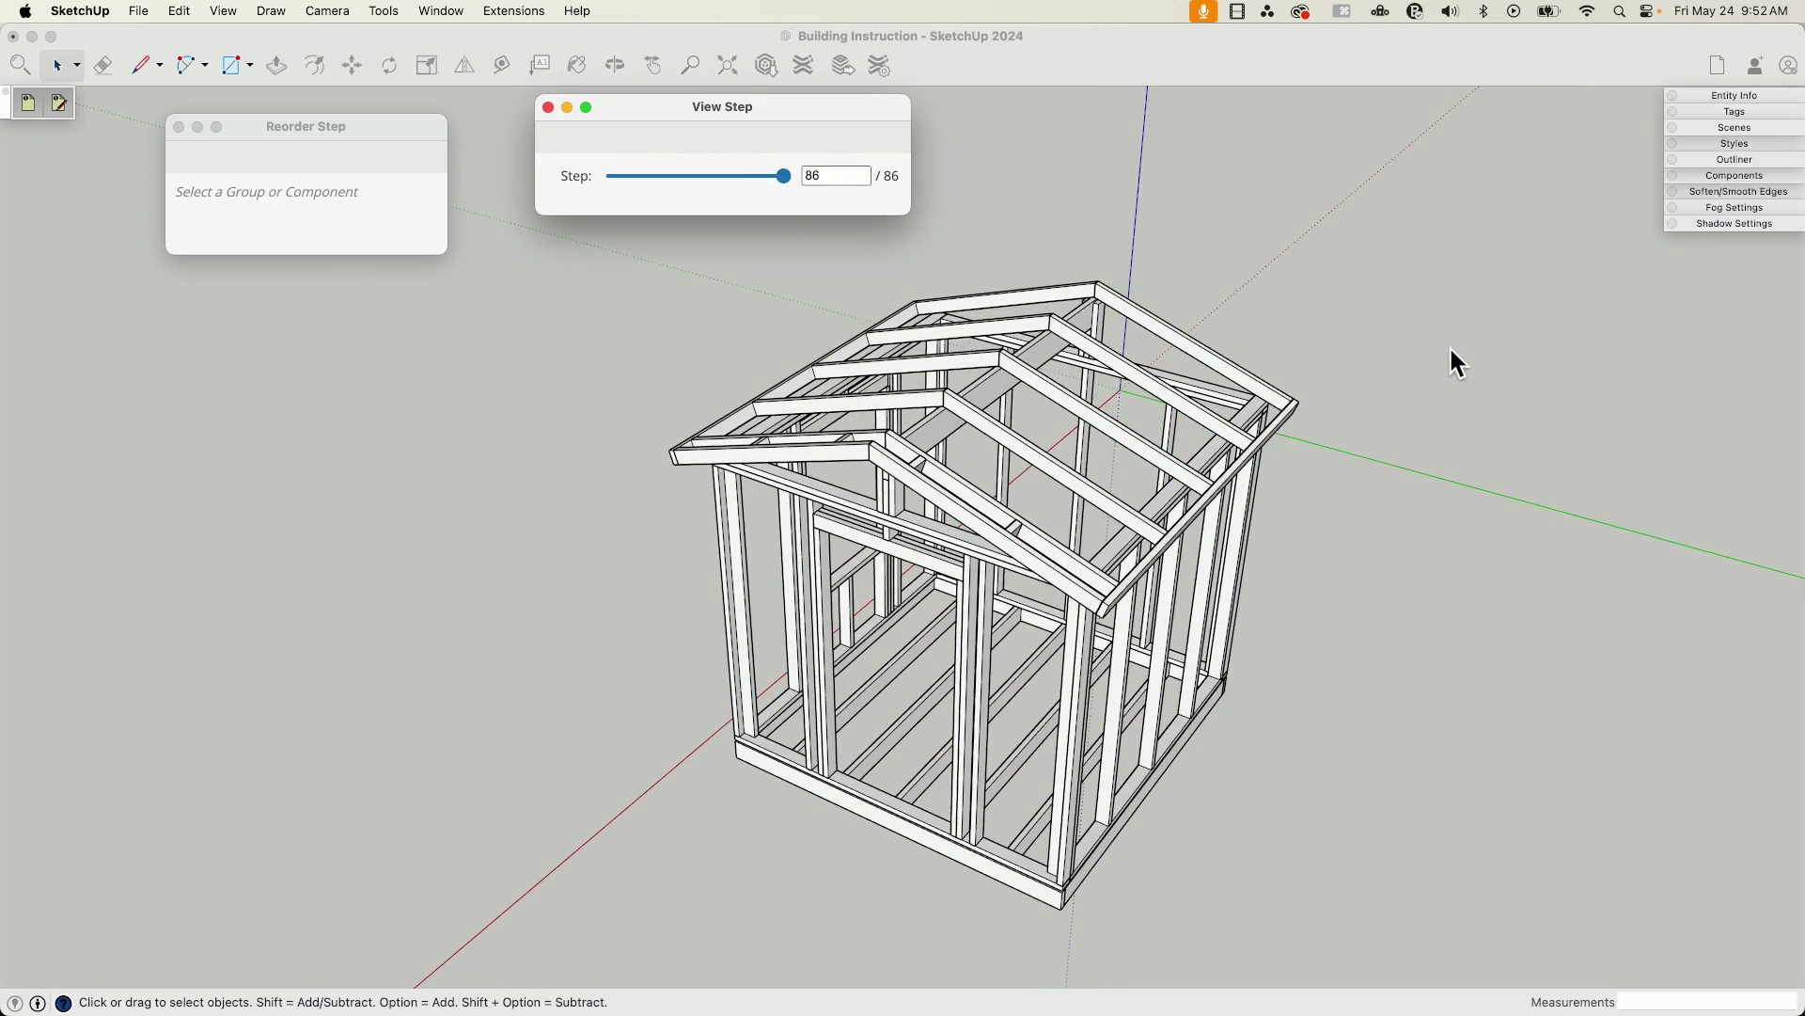